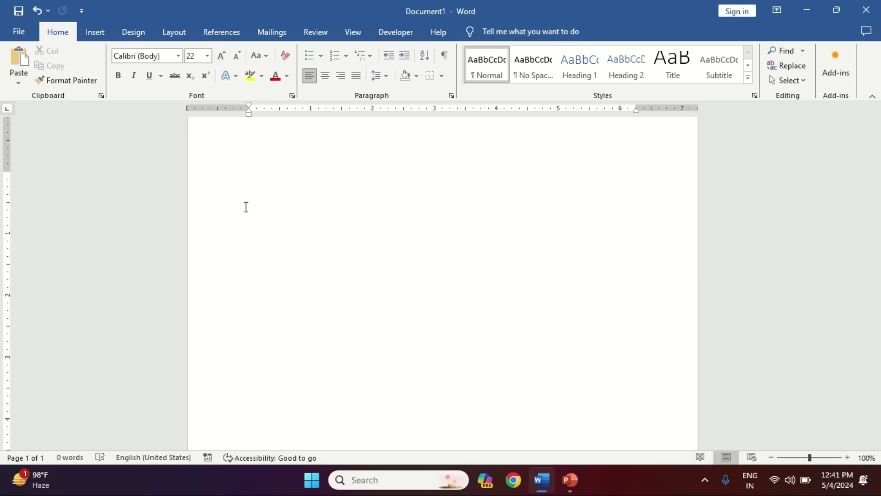
# Step: Generate sample paragraphs with =RAND(), then select and delete all of them
pyautogui.write('=')
pyautogui.write('RAND()')
pyautogui.press('Return')
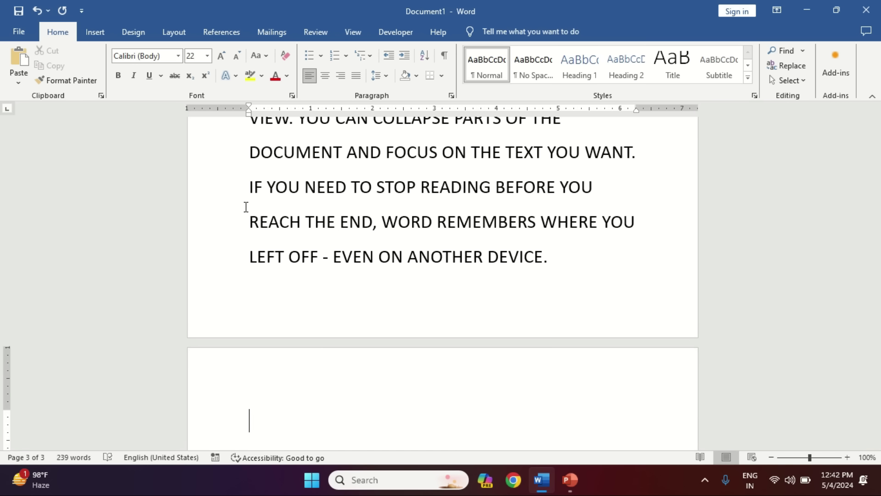
pyautogui.hotkey('ctrl', 'a')
pyautogui.press('Delete')
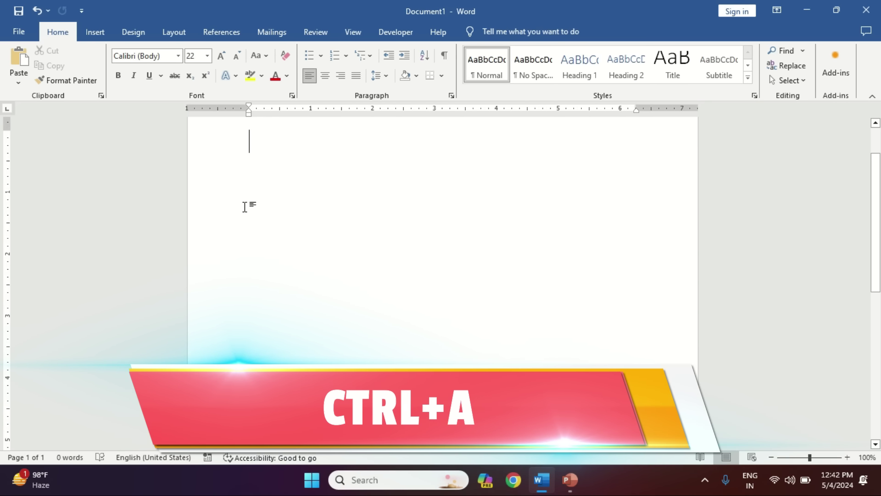
# Step: Restore the deleted sample text, make it all bold, and copy it
pyautogui.hotkey('ctrl', 'z')
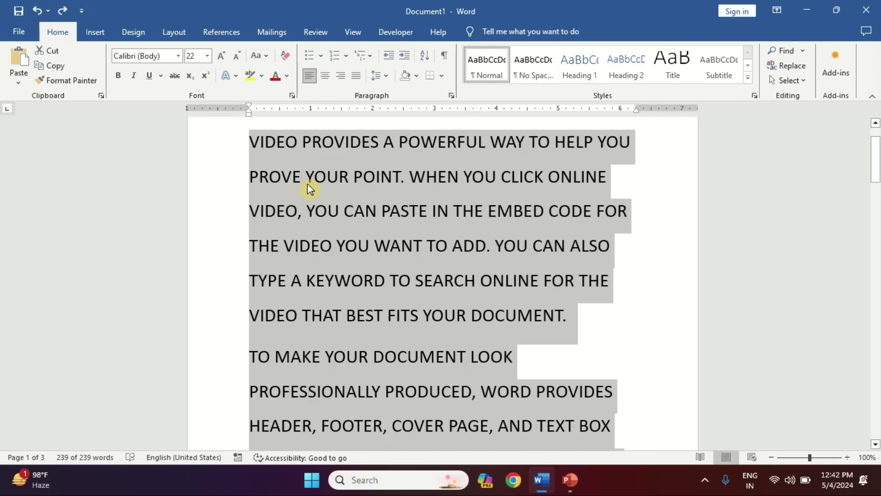
pyautogui.hotkey('ctrl', 'b')
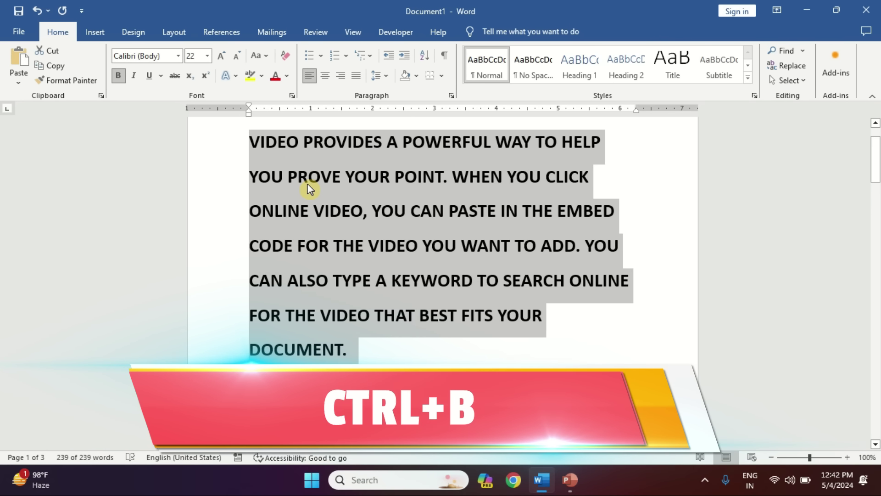
pyautogui.hotkey('ctrl', 'c')
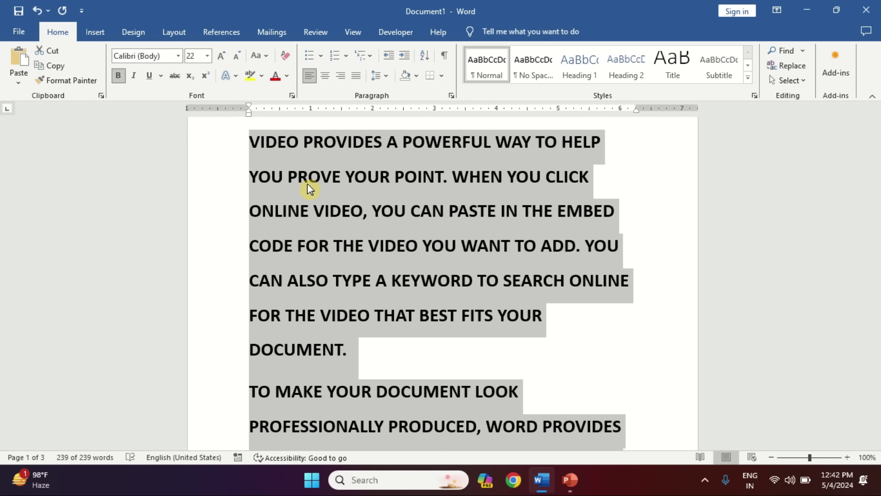
# Step: Paste a second copy, remove the 'Reading is easier' passage, and select the whole document
pyautogui.hotkey('ctrl', 'v')
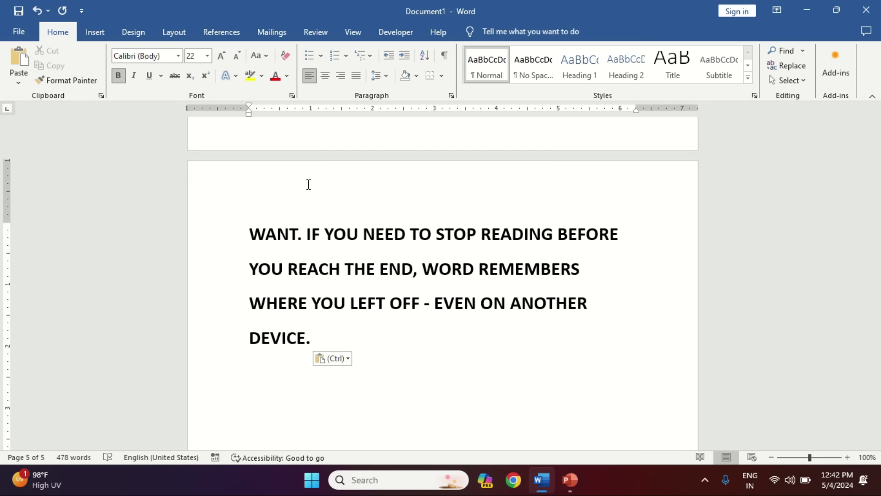
pyautogui.hotkey('ctrl', 'shift', 'Up')
pyautogui.hotkey('ctrl', 'shift', 'Up')
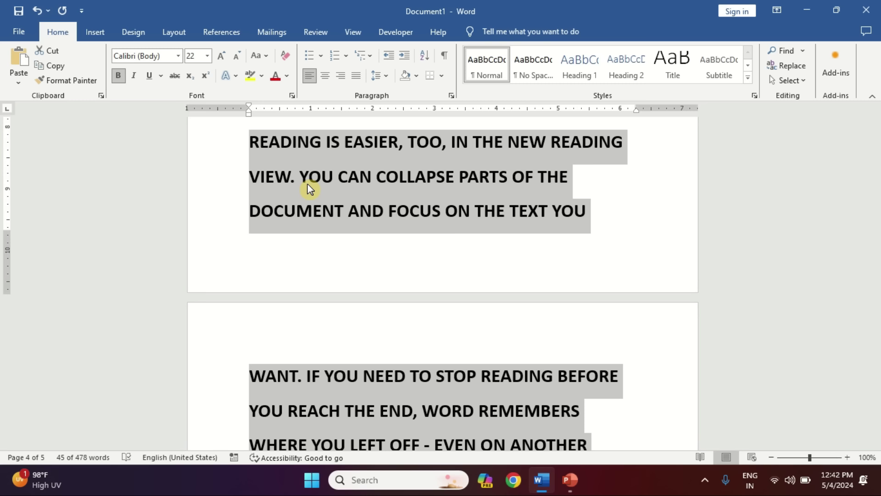
pyautogui.press('Delete')
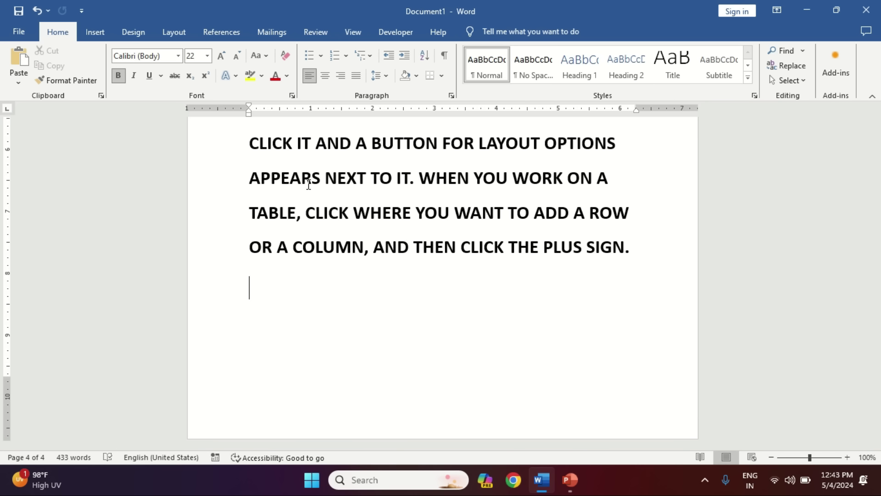
pyautogui.hotkey('ctrl', 'a')
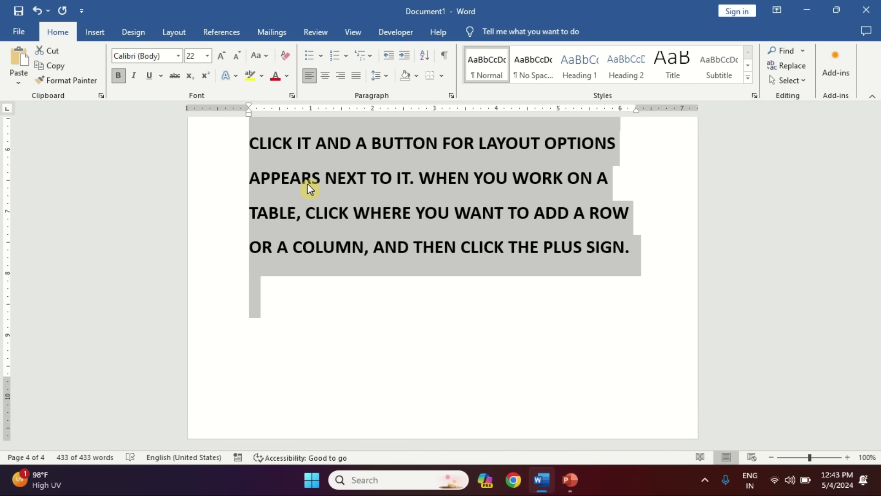
# Step: Set all the text to red Agency FB, Italic, size 20 in the Font dialog
pyautogui.hotkey('ctrl', 'd')
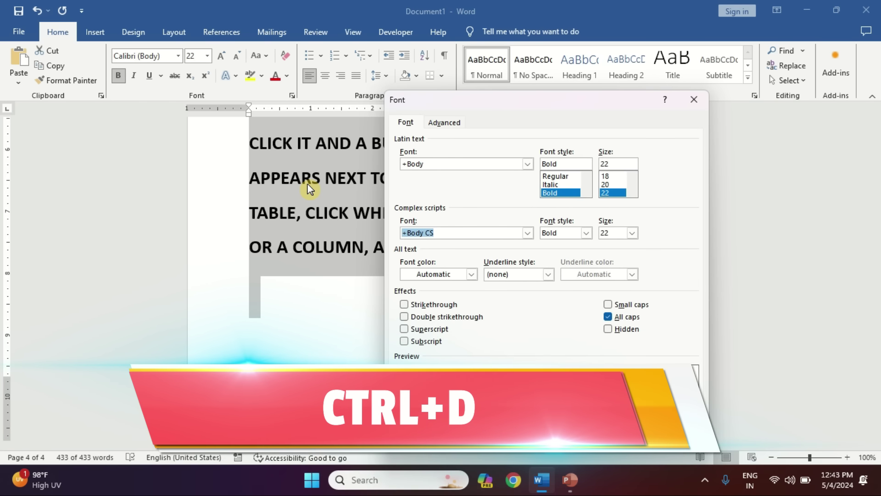
pyautogui.moveTo(478, 106)
pyautogui.mouseDown()
pyautogui.moveTo(437, 43)
pyautogui.moveTo(464, 54)
pyautogui.mouseUp()
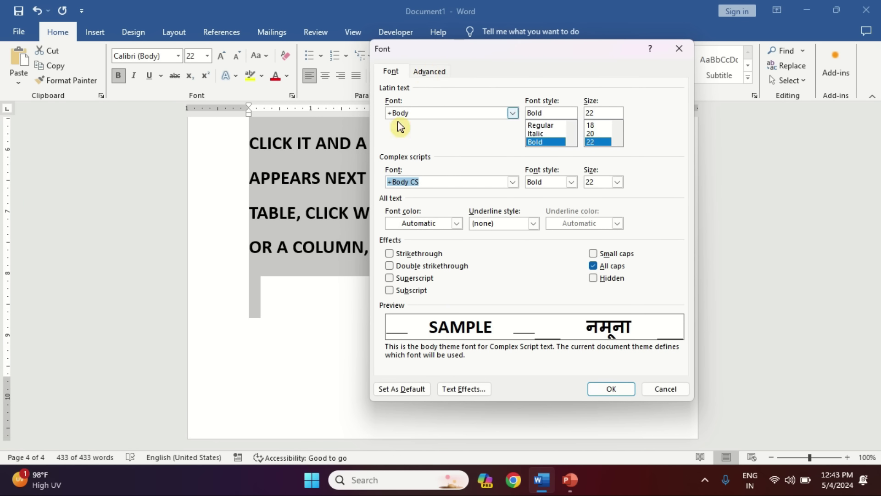
pyautogui.click(515, 115)
pyautogui.click(425, 151)
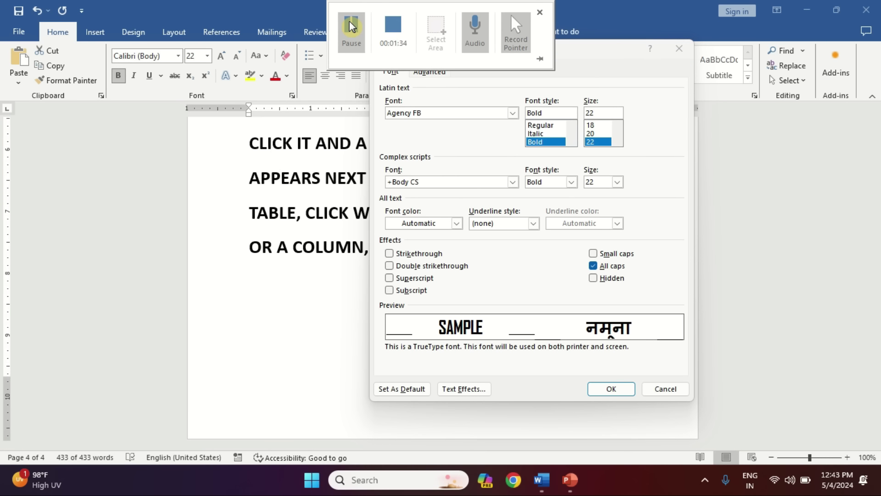
pyautogui.click(597, 57)
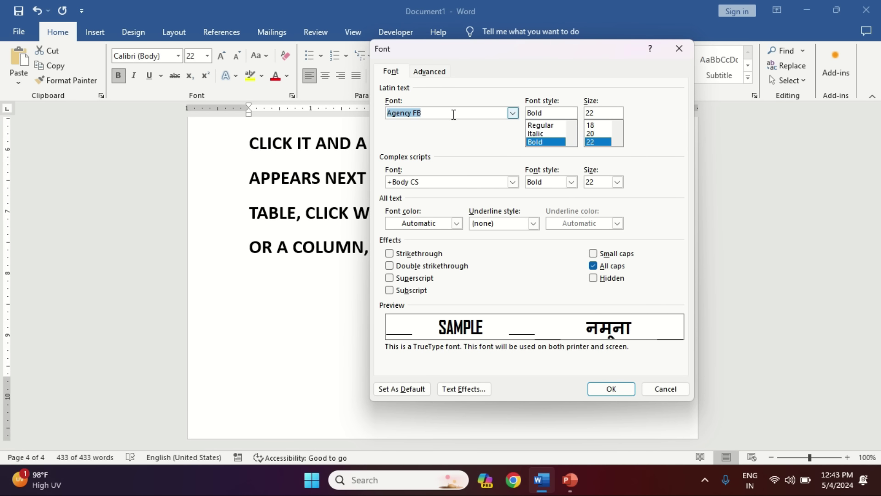
pyautogui.click(542, 133)
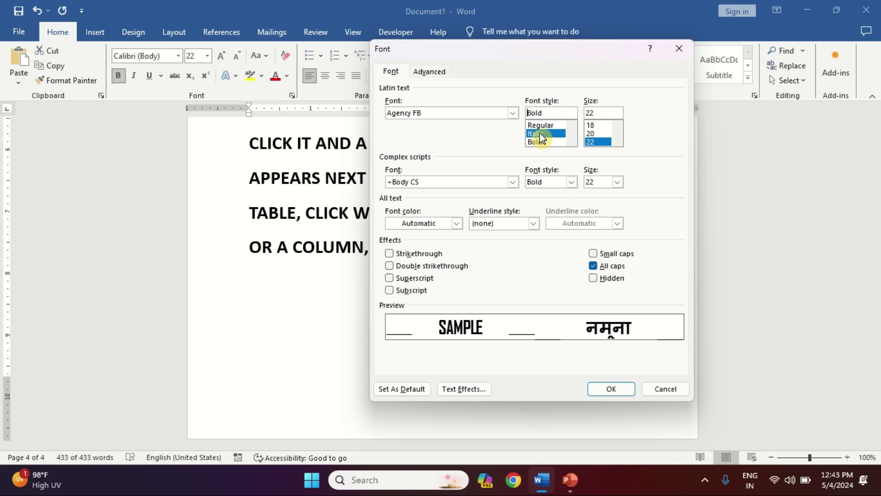
pyautogui.click(591, 134)
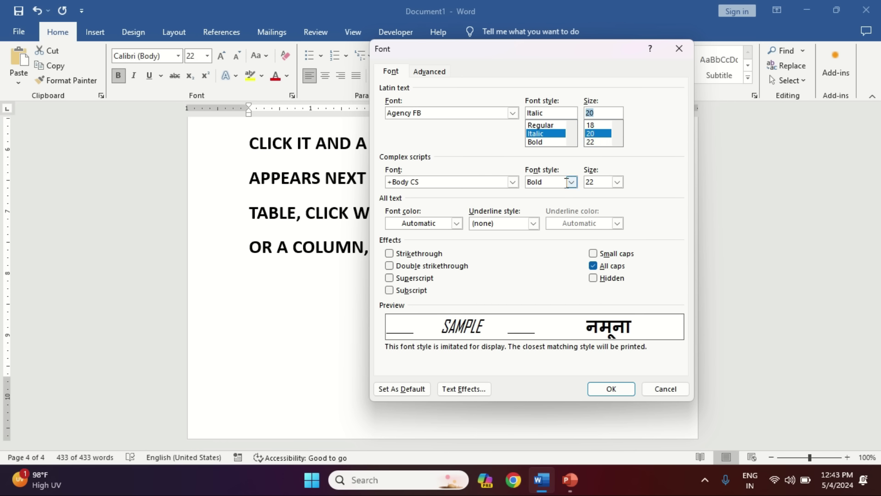
pyautogui.click(457, 225)
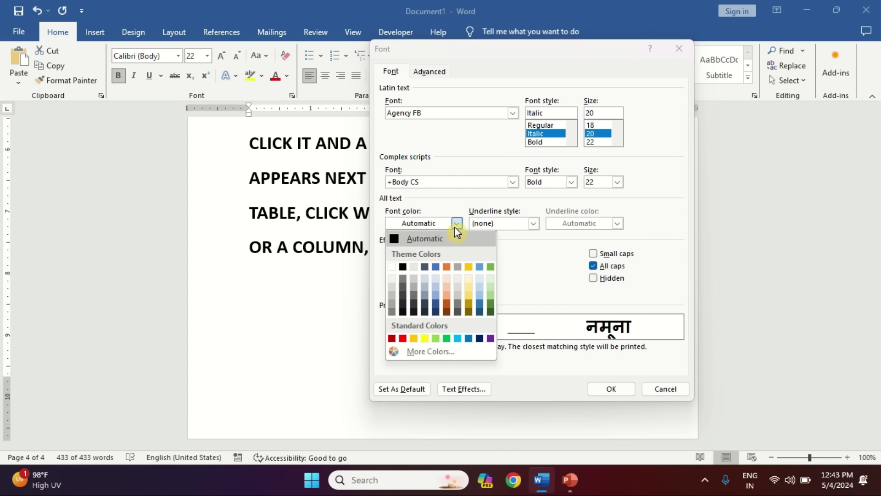
pyautogui.click(402, 339)
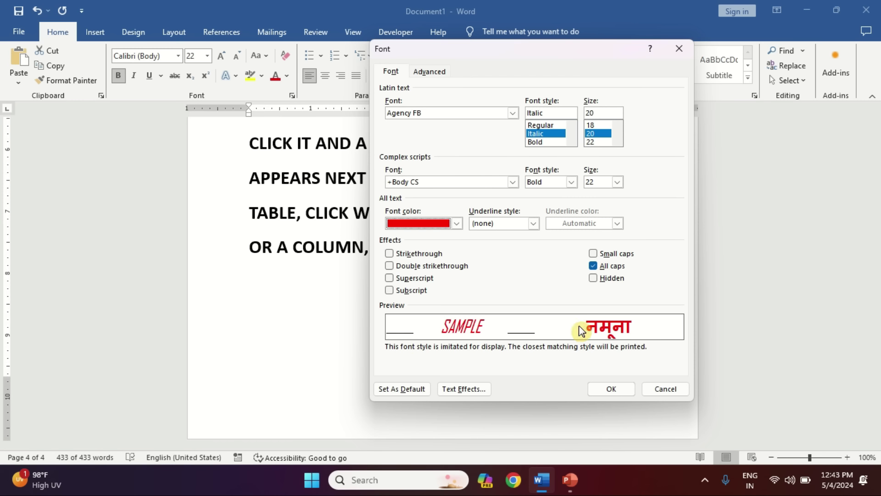
pyautogui.click(609, 388)
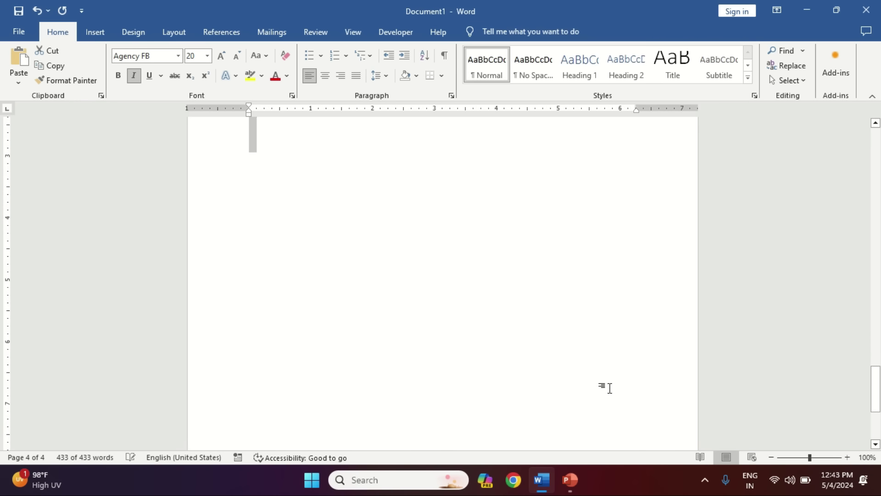
pyautogui.scroll(10, 468, 310)
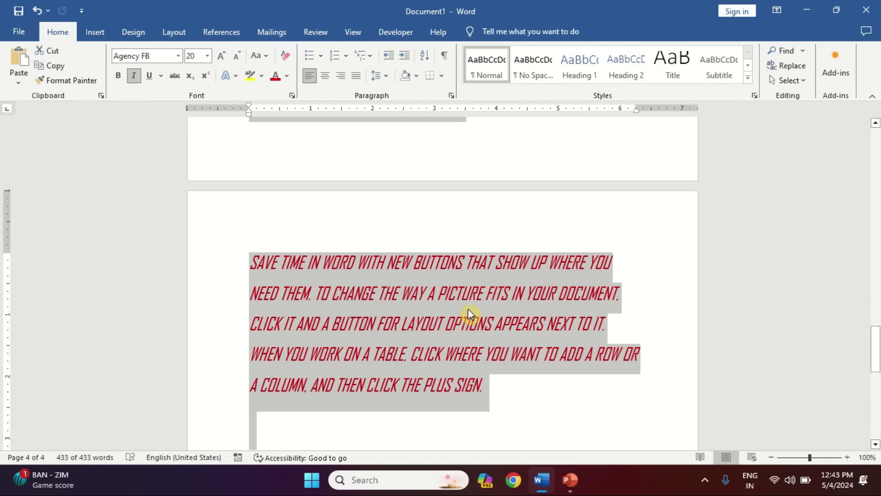
# Step: Undo the font change so the text is bold black Calibri 22, and deselect it
pyautogui.hotkey('ctrl', 'z')
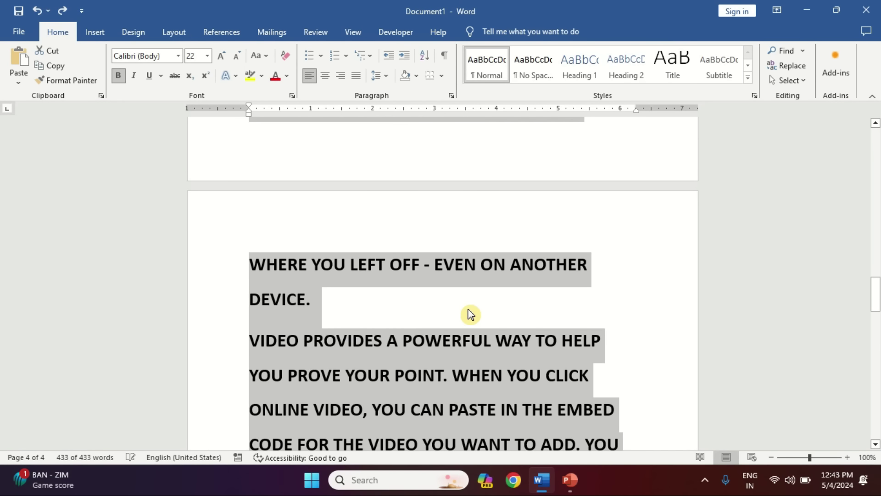
pyautogui.scroll(10, 418, 290)
pyautogui.scroll(7, 417, 290)
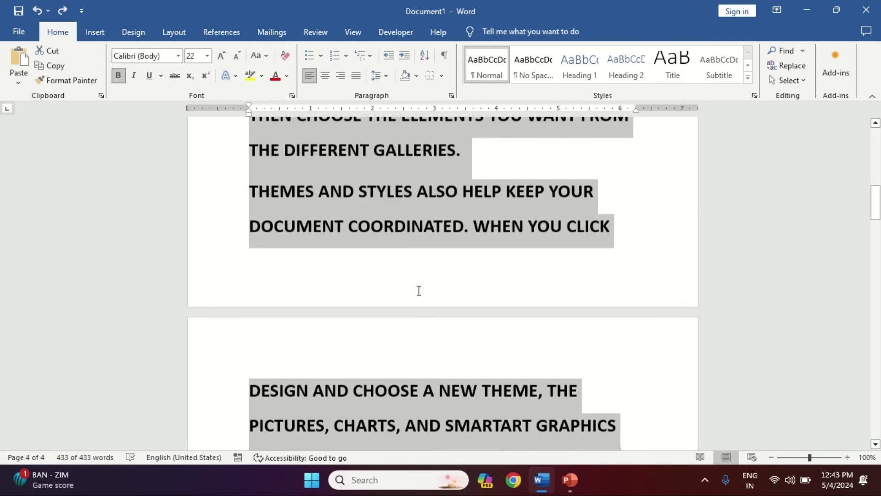
pyautogui.scroll(10, 418, 290)
pyautogui.scroll(7, 418, 291)
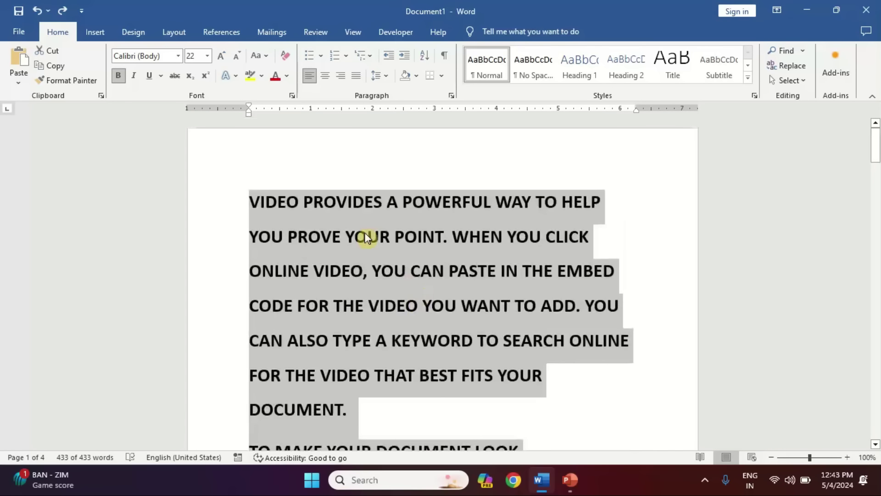
pyautogui.click(366, 237)
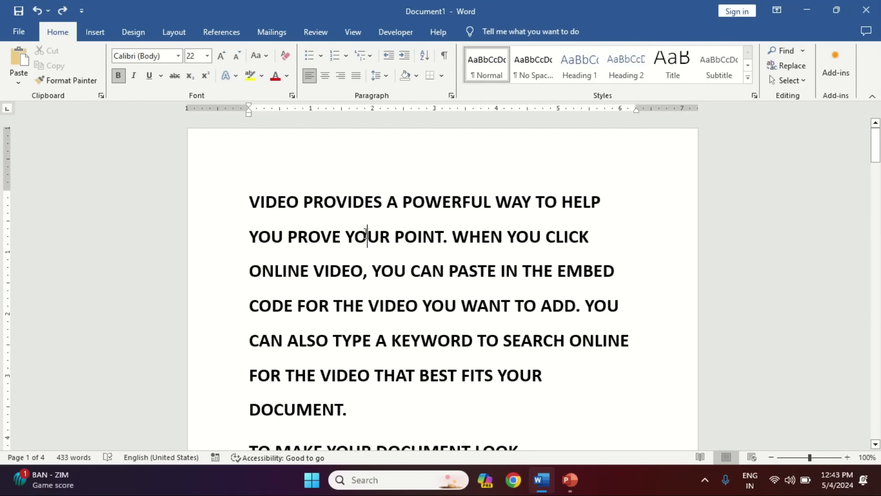
# Step: Search the document for 'can', then close the Navigation pane
pyautogui.hotkey('ctrl', 'f')
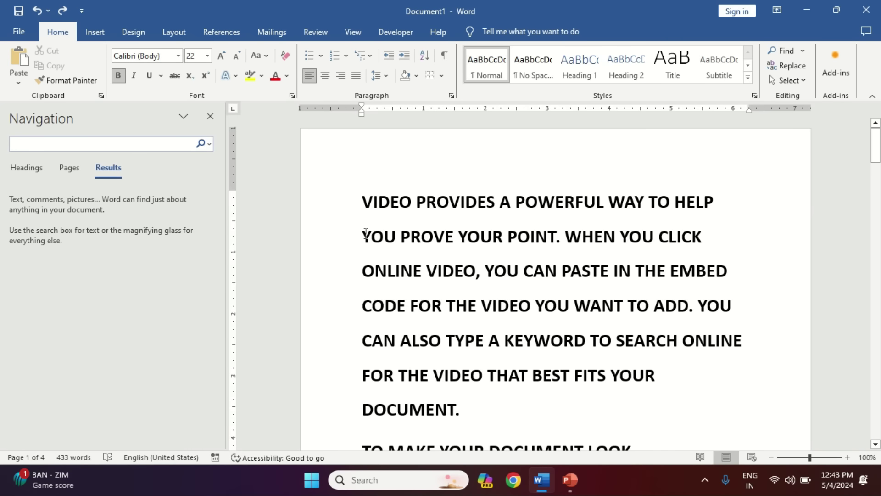
pyautogui.write('can')
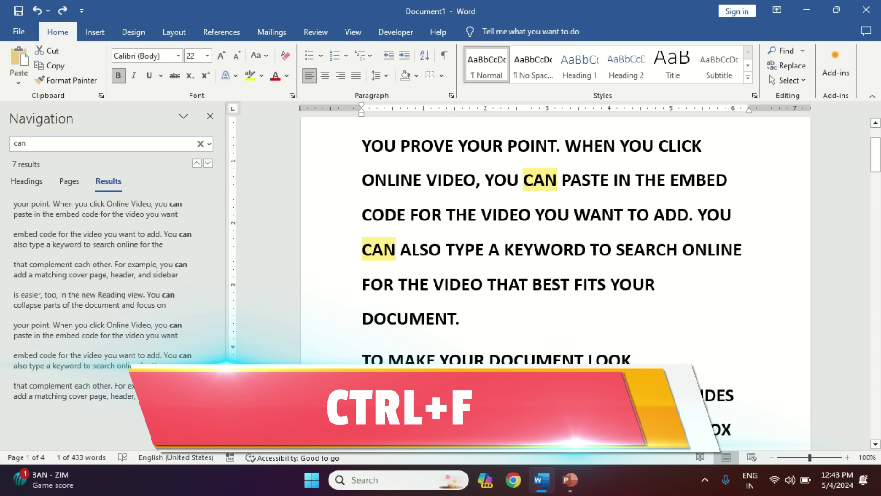
pyautogui.click(210, 117)
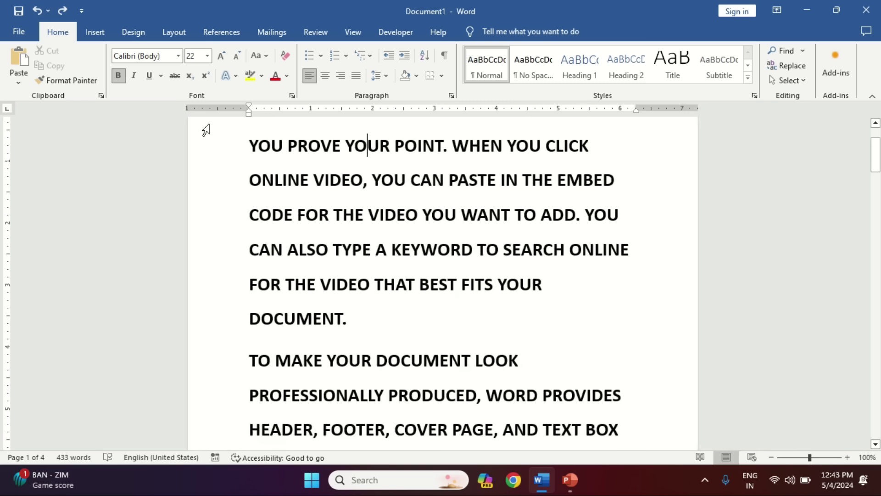
pyautogui.hotkey('ctrl', 'h')
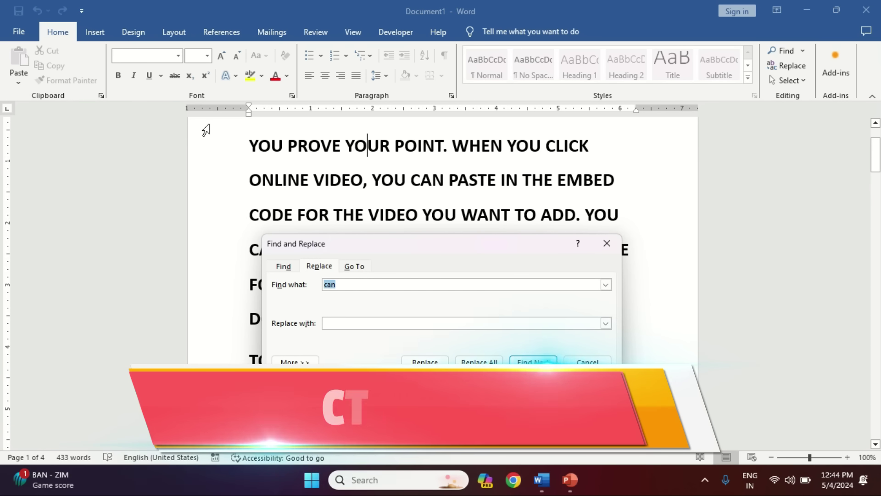
pyautogui.press('Tab')
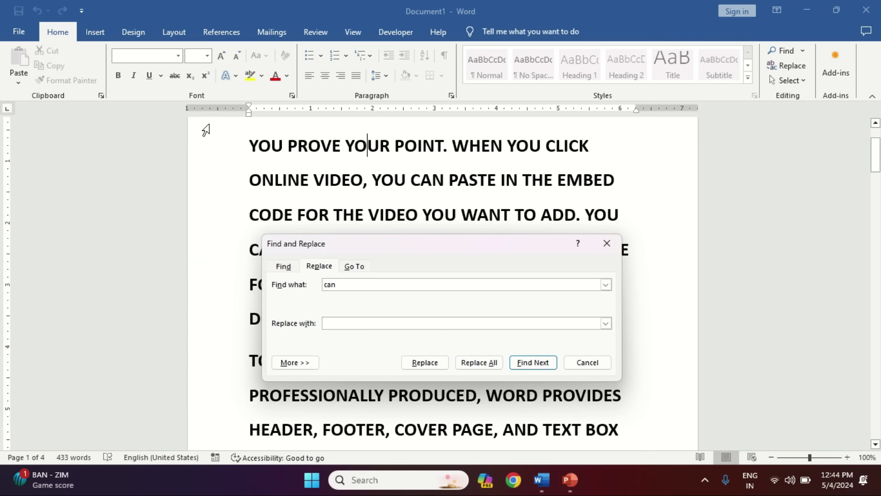
pyautogui.write('The Computer Guide')
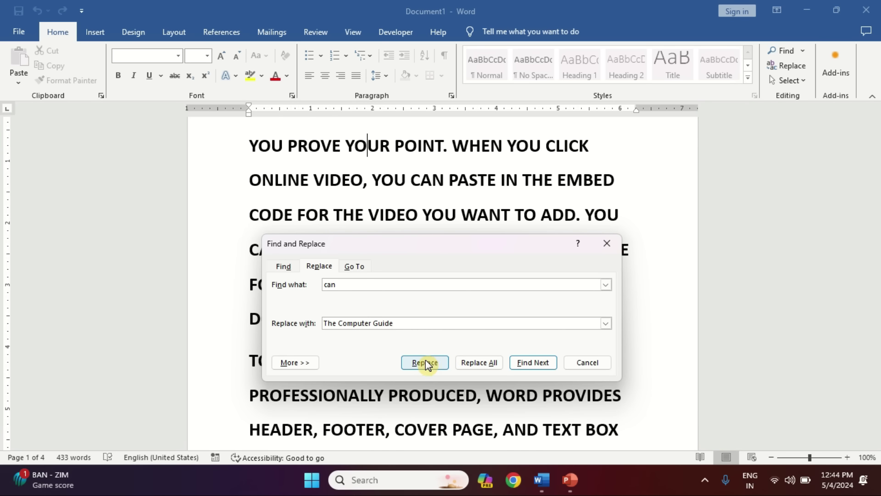
pyautogui.click(491, 367)
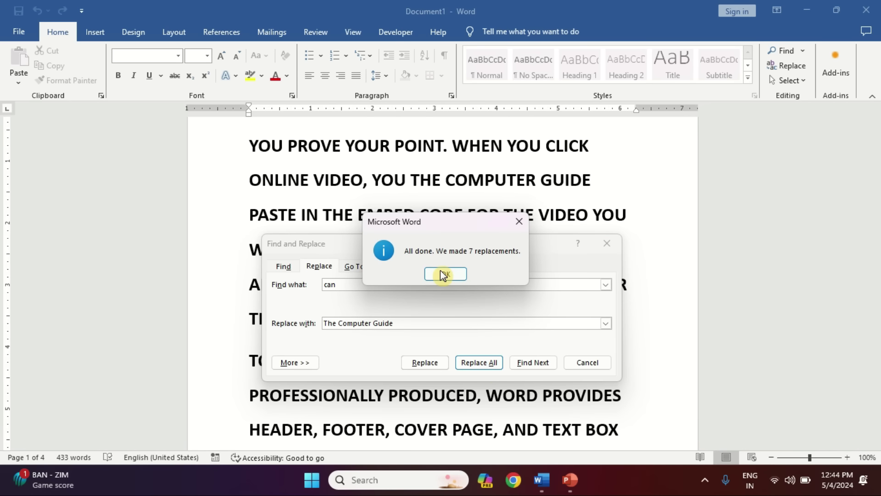
pyautogui.click(442, 274)
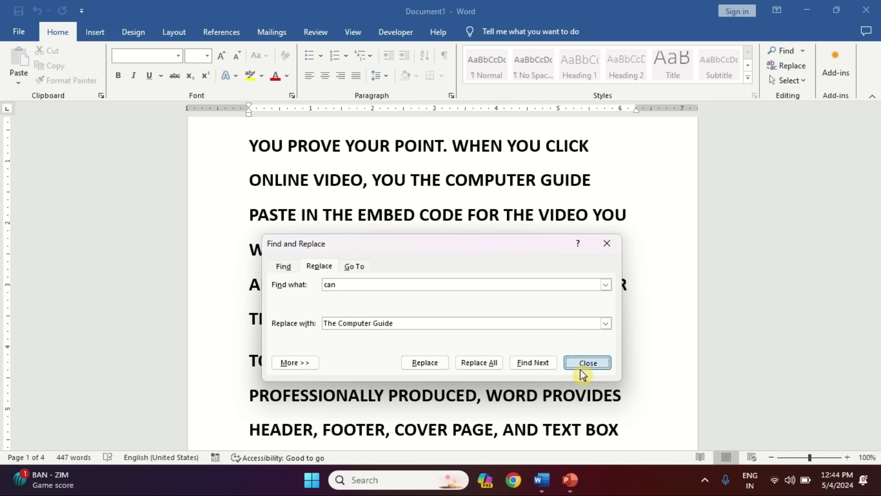
pyautogui.click(582, 371)
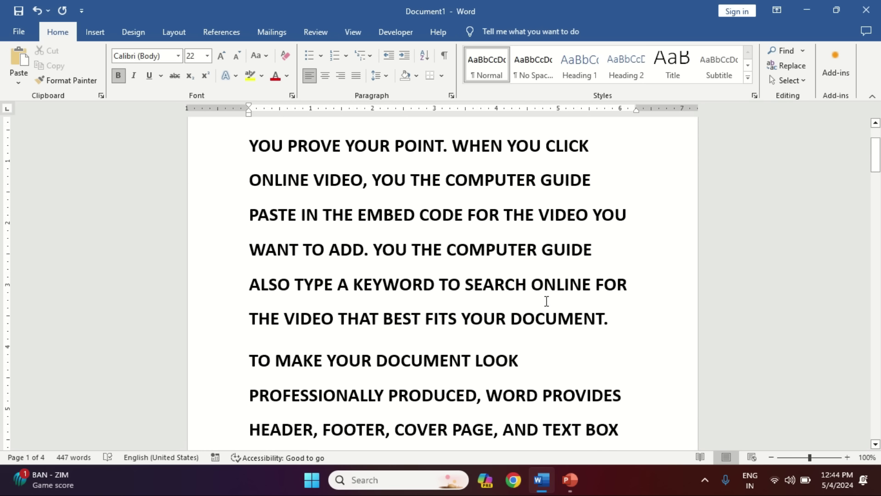
pyautogui.hotkey('ctrl', 's')
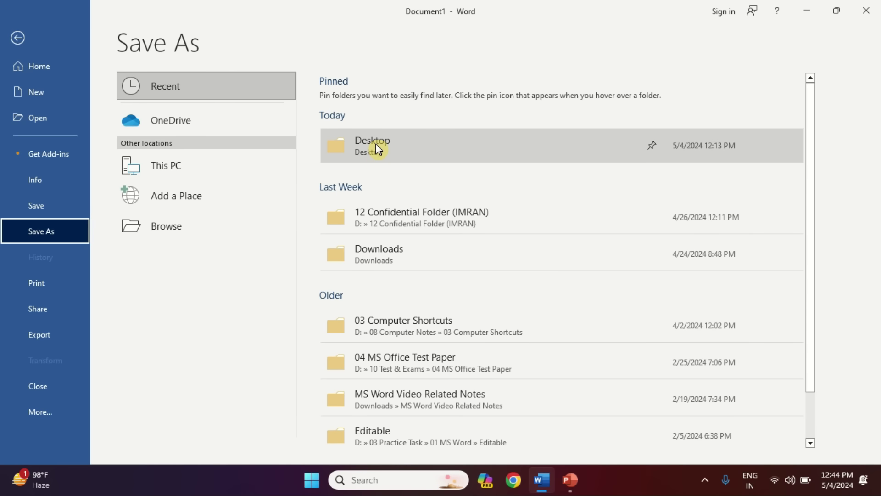
pyautogui.click(376, 141)
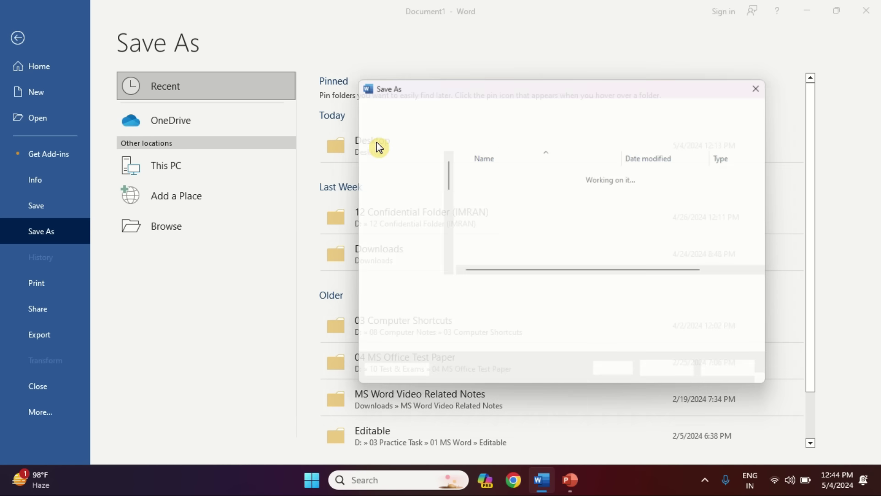
pyautogui.write('hfdgkhfdkjghfdgh')
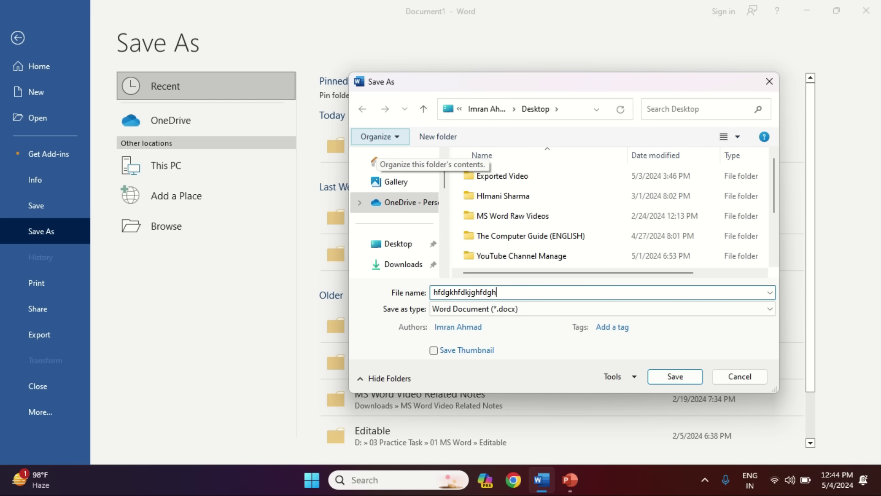
pyautogui.click(672, 377)
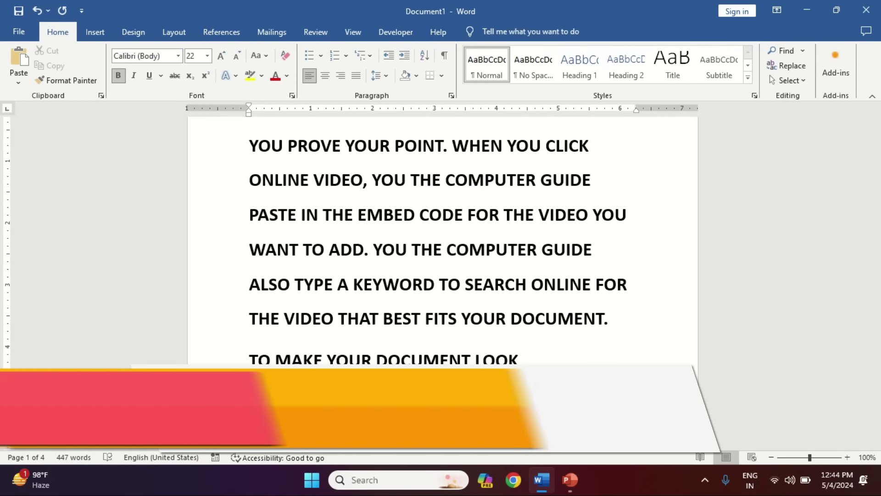
pyautogui.hotkey('ctrl', 'p')
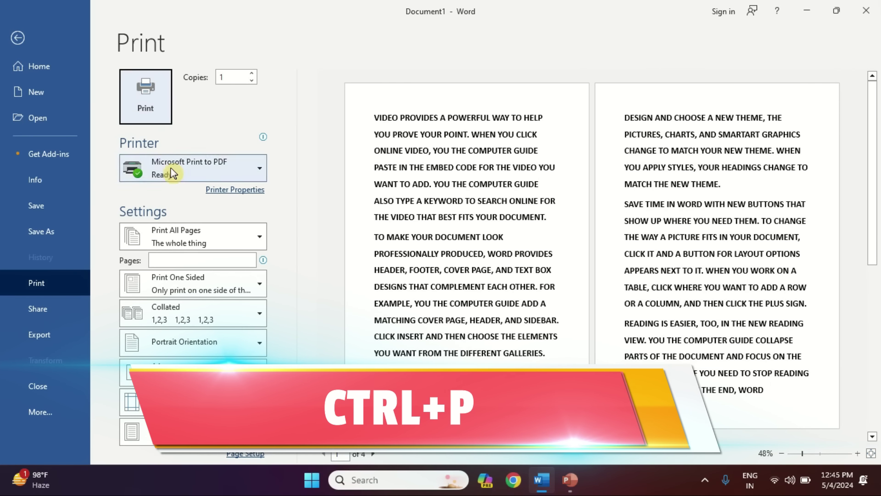
pyautogui.click(130, 115)
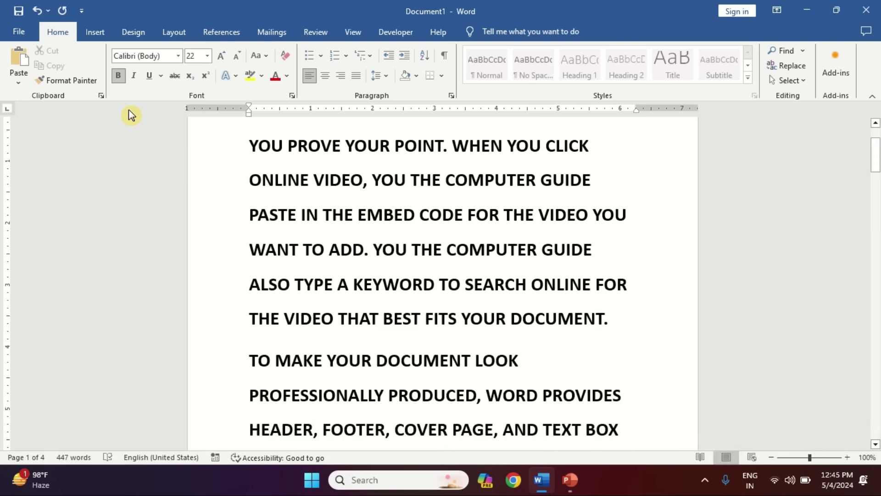
# Step: Replace all the document text with the single word RESUME
pyautogui.click(131, 115)
pyautogui.hotkey('ctrl', 'a')
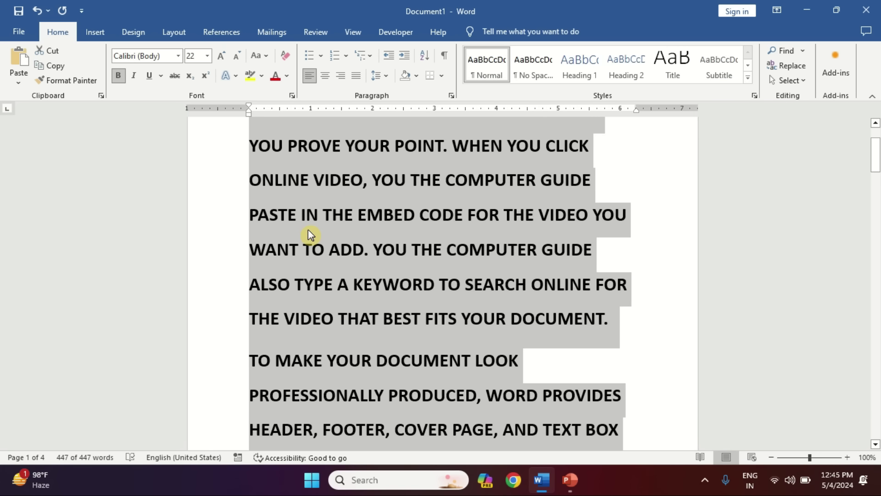
pyautogui.press('Delete')
pyautogui.write('RESU')
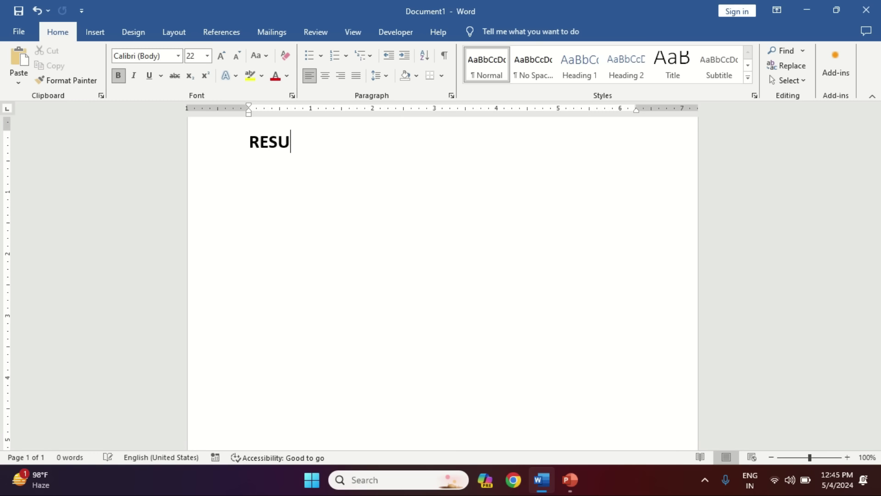
pyautogui.write('ME')
# Step: Align RESUME centred, then left, then right
pyautogui.hotkey('ctrl', 'e')
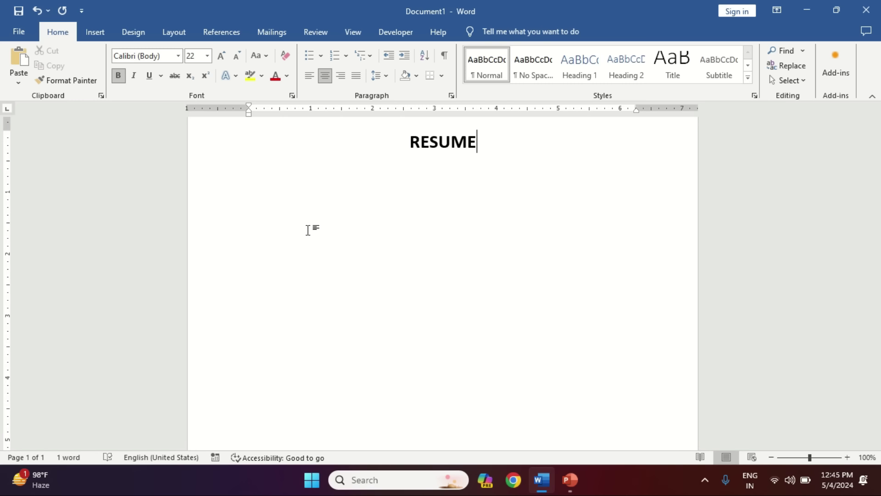
pyautogui.hotkey('ctrl', 'l')
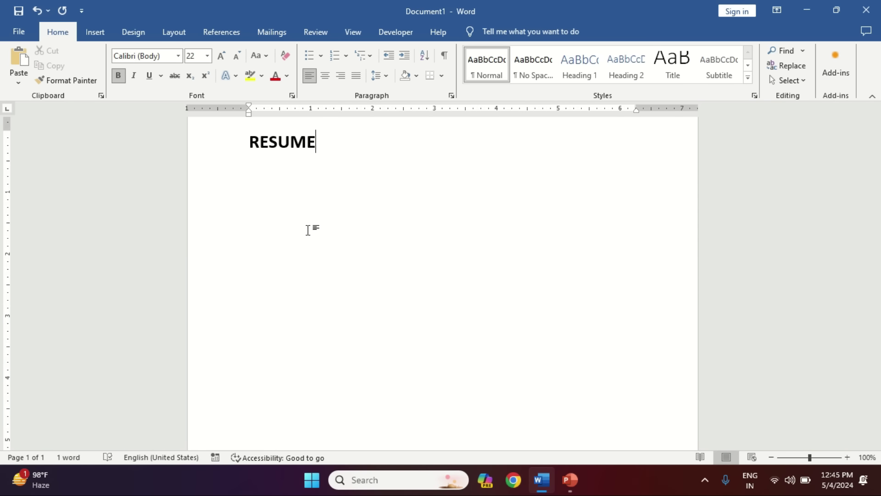
pyautogui.hotkey('ctrl', 'r')
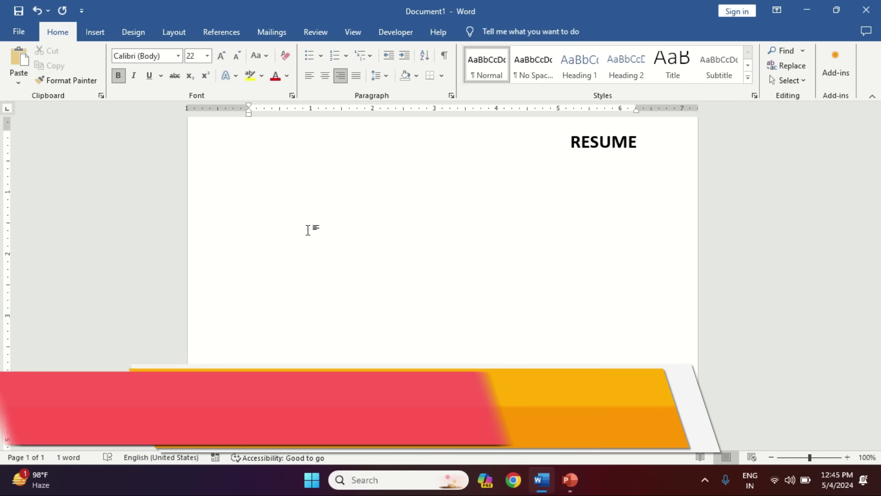
# Step: Left-align RESUME and replace it with sample paragraphs generated from RAND()
pyautogui.hotkey('ctrl', 'l')
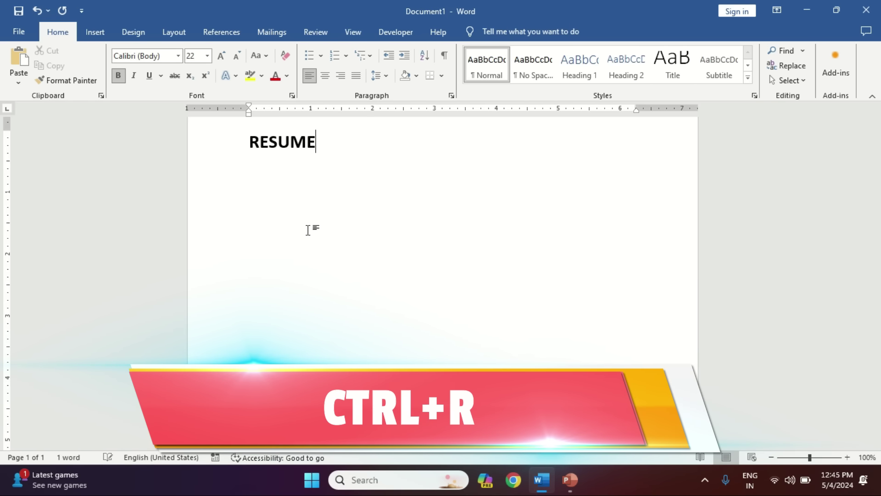
pyautogui.hotkey('ctrl', 'a')
pyautogui.write('RAND')
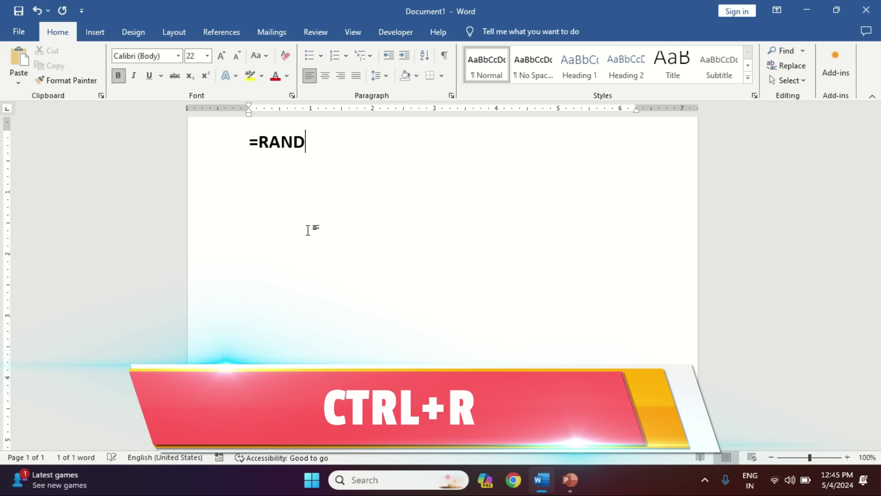
pyautogui.write('()')
pyautogui.press('Return')
# Step: Shrink all the generated text to size 9 and justify it
pyautogui.hotkey('ctrl', 'a')
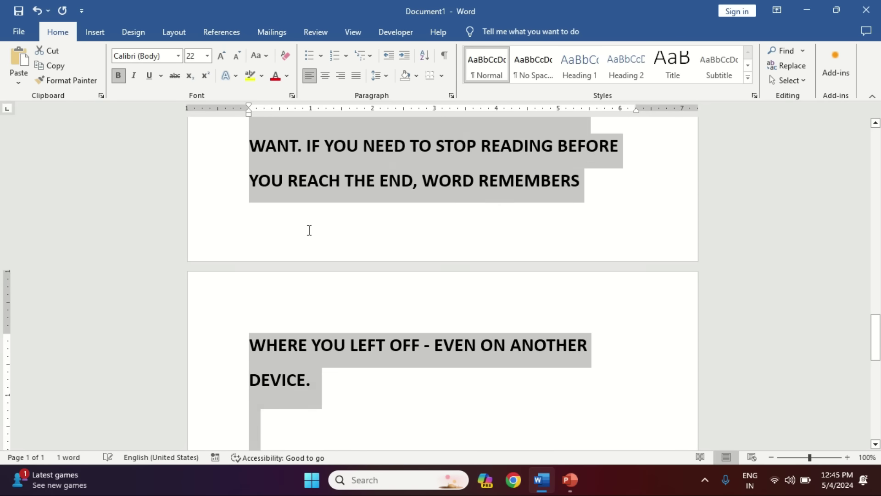
pyautogui.press('Delete')
pyautogui.hotkey('ctrl', 'z')
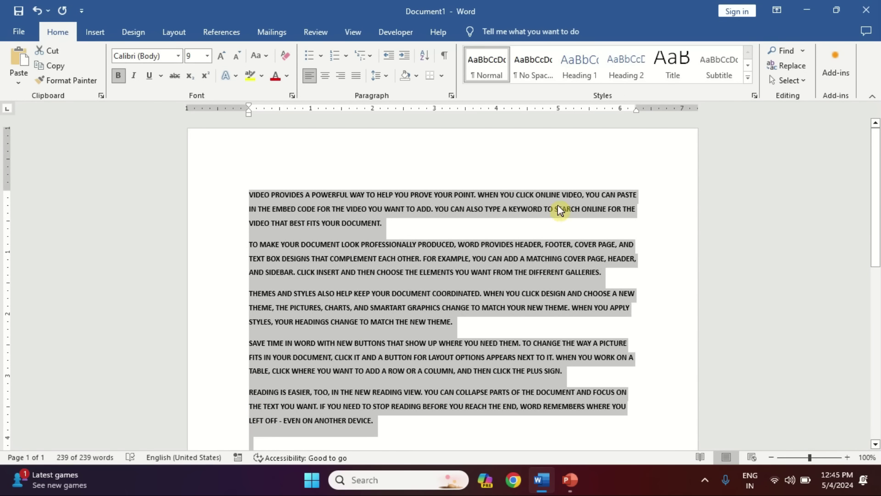
pyautogui.hotkey('ctrl', 'j')
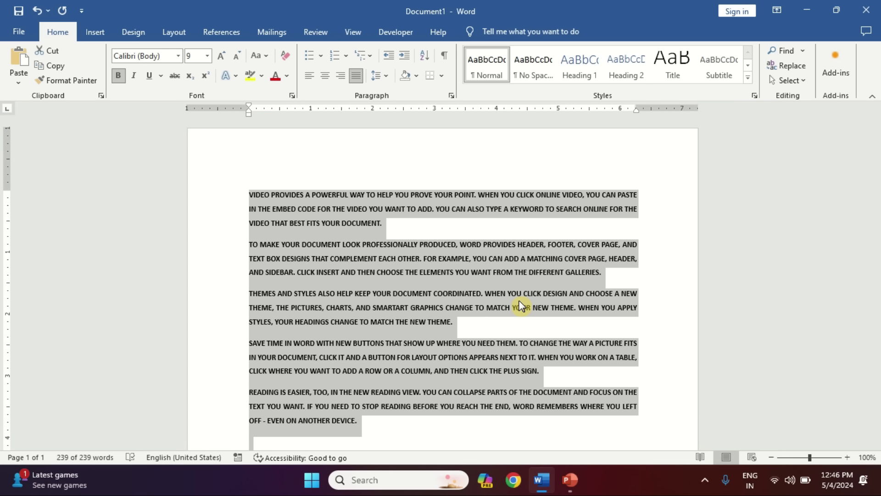
# Step: Undo the justification and last size reduction, then redo the font size reductions
pyautogui.hotkey('ctrl', 'z')
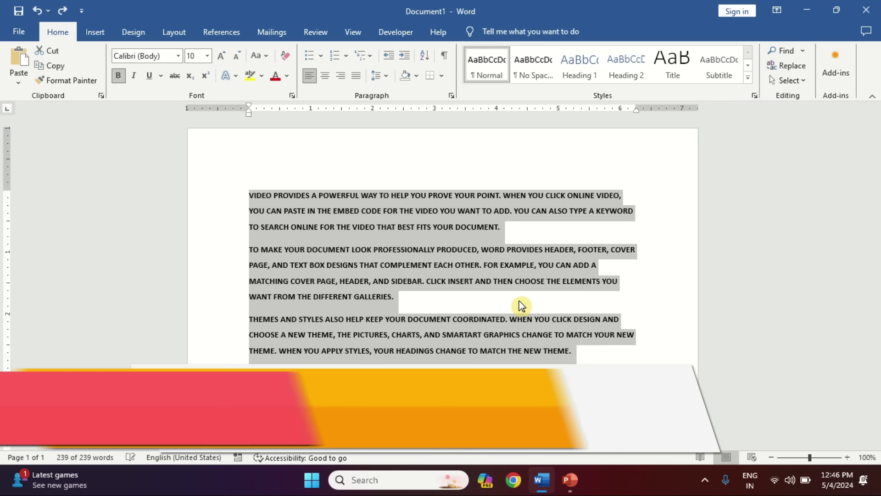
pyautogui.hotkey('ctrl', 'z')
pyautogui.hotkey('ctrl', 'z')
pyautogui.hotkey('ctrl', 'z')
pyautogui.hotkey('ctrl', 'z')
pyautogui.hotkey('ctrl', 'z')
pyautogui.hotkey('ctrl', 'z')
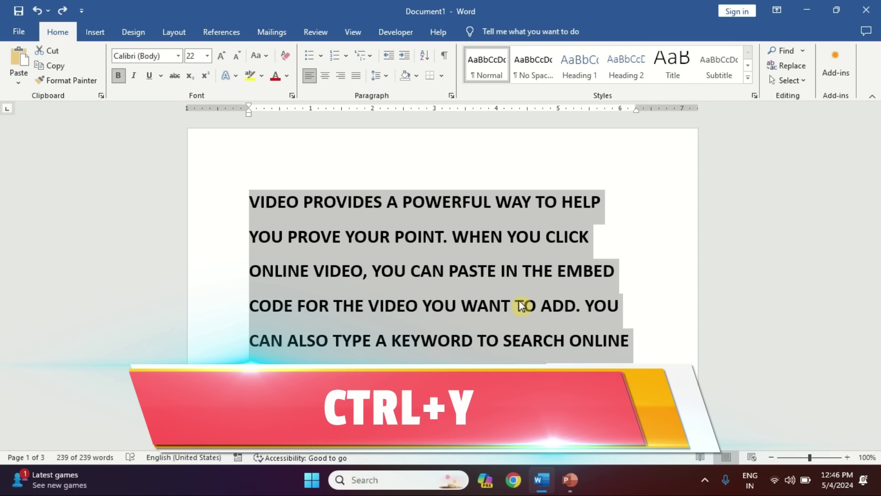
pyautogui.hotkey('ctrl', 'y')
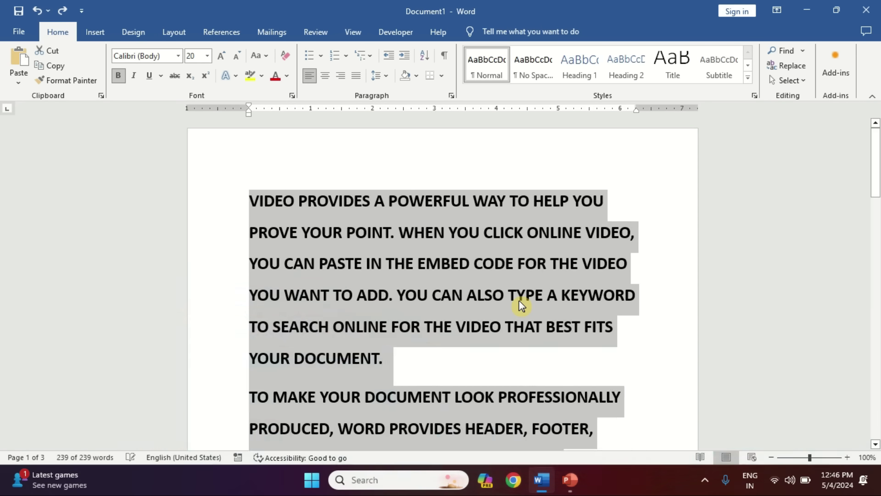
pyautogui.hotkey('ctrl', 'y')
pyautogui.hotkey('ctrl', 'y')
pyautogui.hotkey('ctrl', 'y')
pyautogui.hotkey('ctrl', 'y')
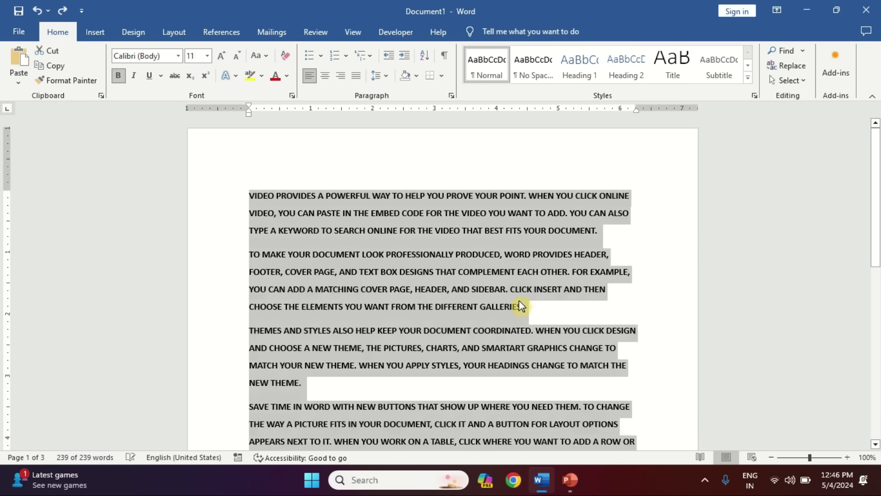
pyautogui.hotkey('ctrl', 'y')
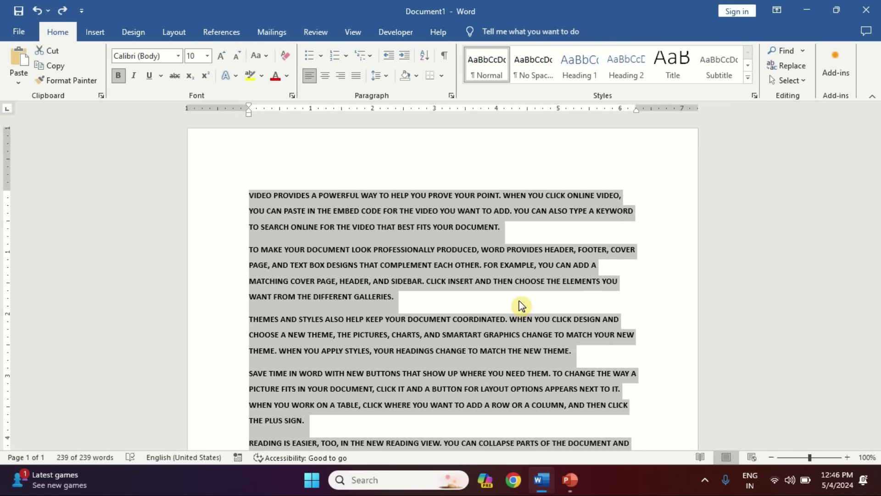
# Step: Generate 45 paragraphs with =RAND(45,45) and jump to page 5 via Go To
pyautogui.write('=RAND(')
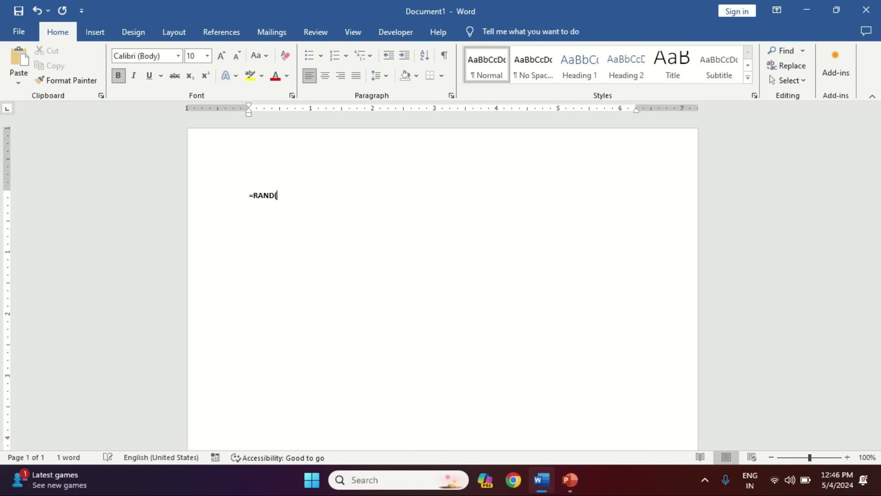
pyautogui.write('45,45')
pyautogui.write(')')
pyautogui.press('Return')
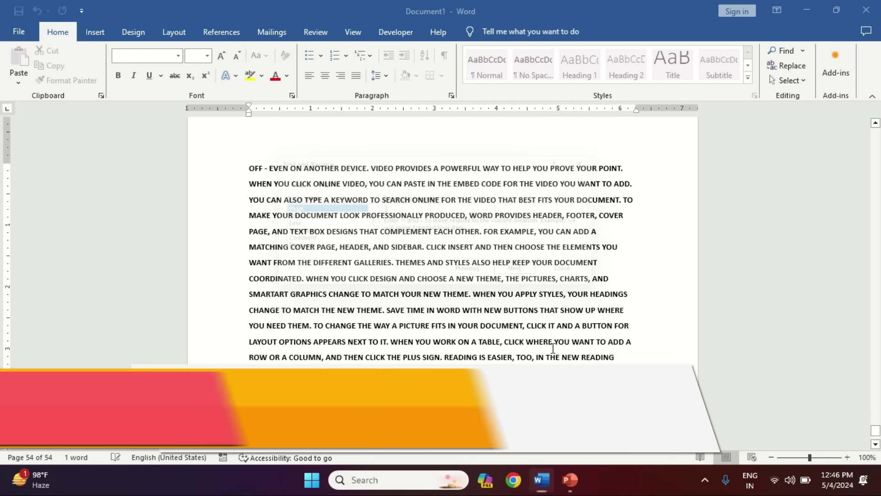
pyautogui.hotkey('ctrl', 'g')
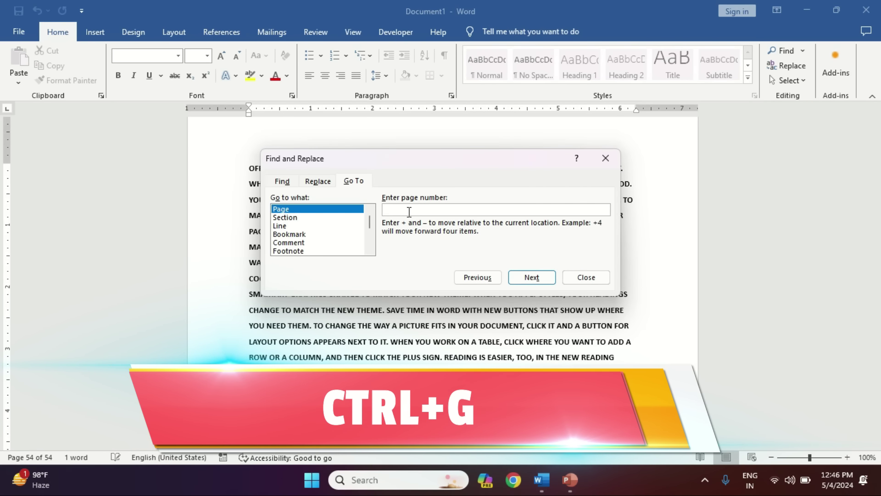
pyautogui.write('5')
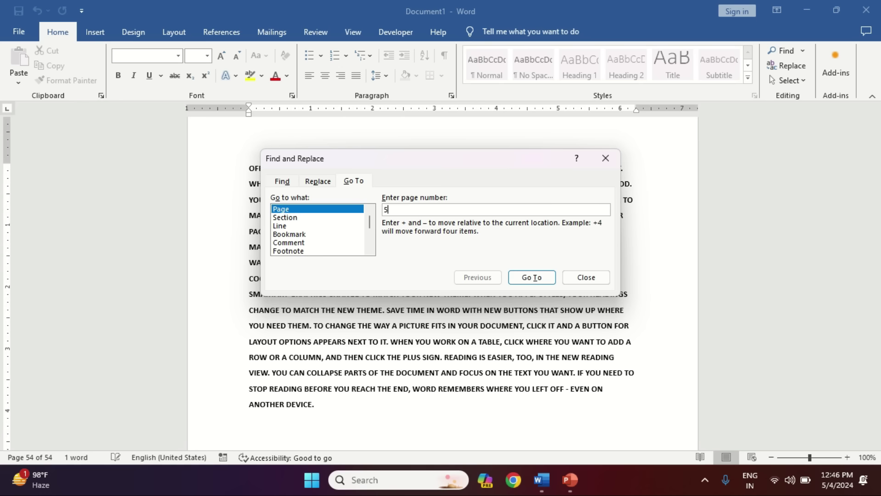
pyautogui.click(523, 278)
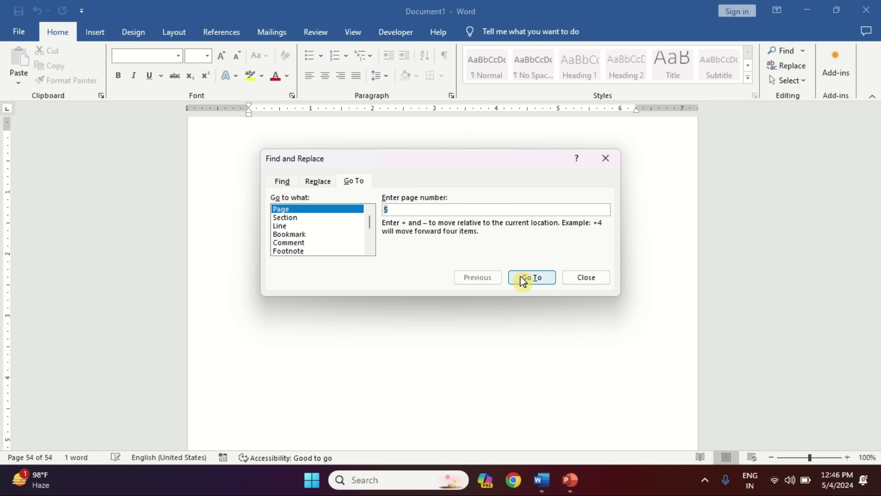
pyautogui.click(586, 277)
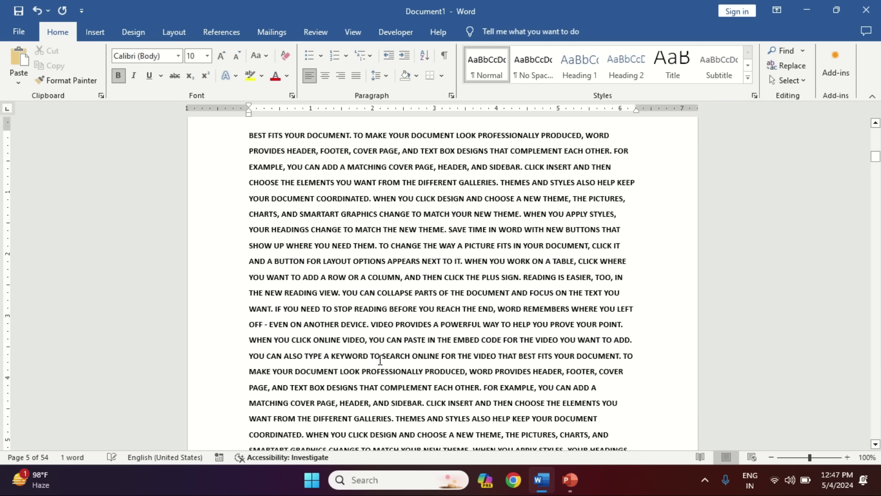
# Step: Underline all the text, then replace the whole document with the word COMP
pyautogui.tripleClick(380, 361)
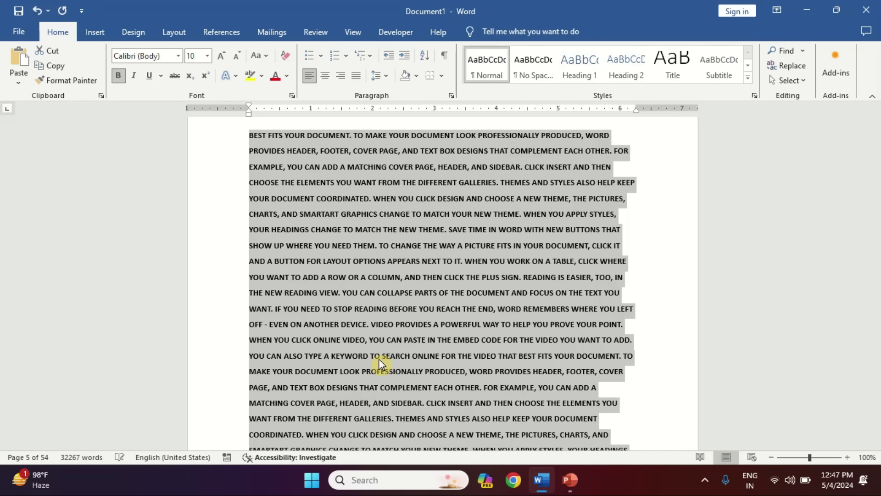
pyautogui.hotkey('ctrl', 'u')
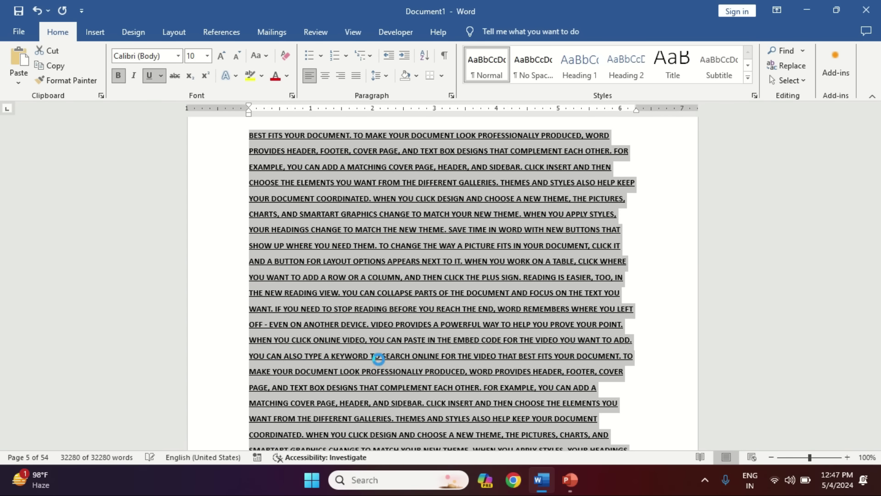
pyautogui.hotkey('ctrl', 'End')
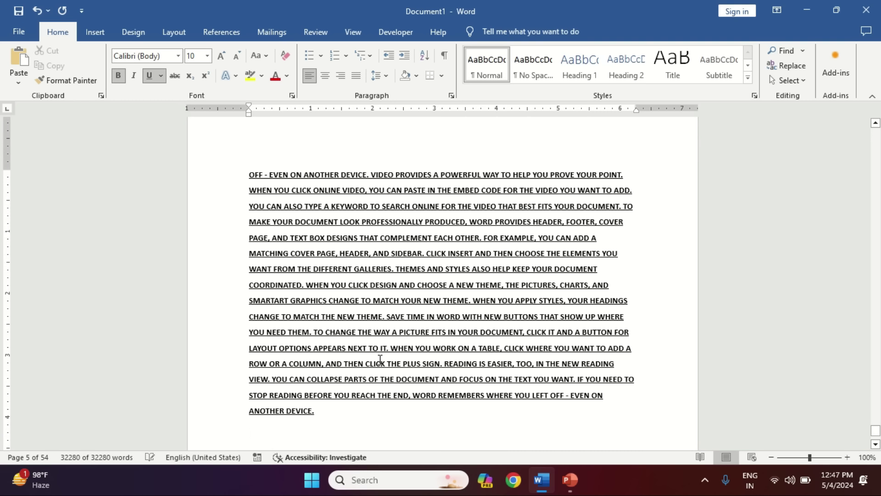
pyautogui.hotkey('ctrl', 'w')
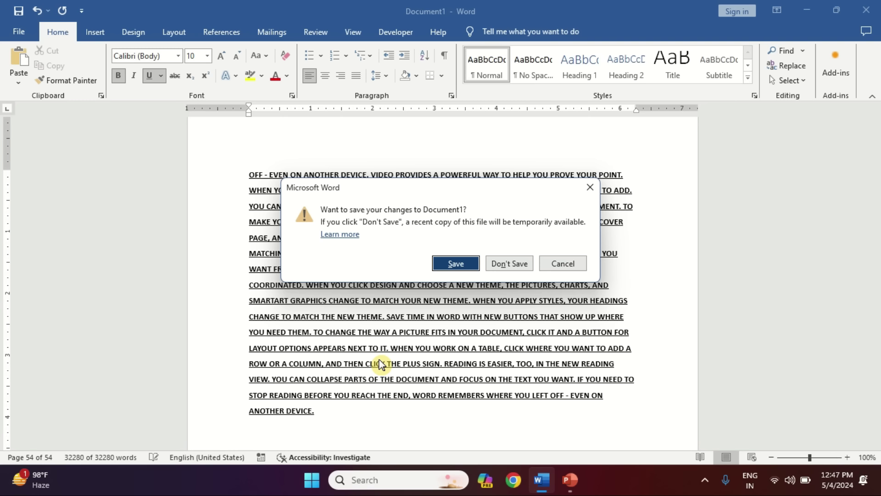
pyautogui.press('Escape')
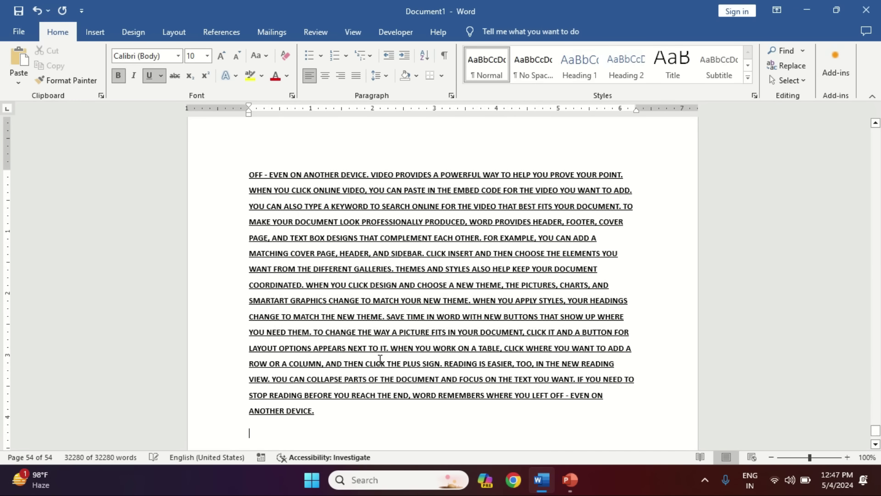
pyautogui.hotkey('ctrl', 'a')
pyautogui.write('COMP')
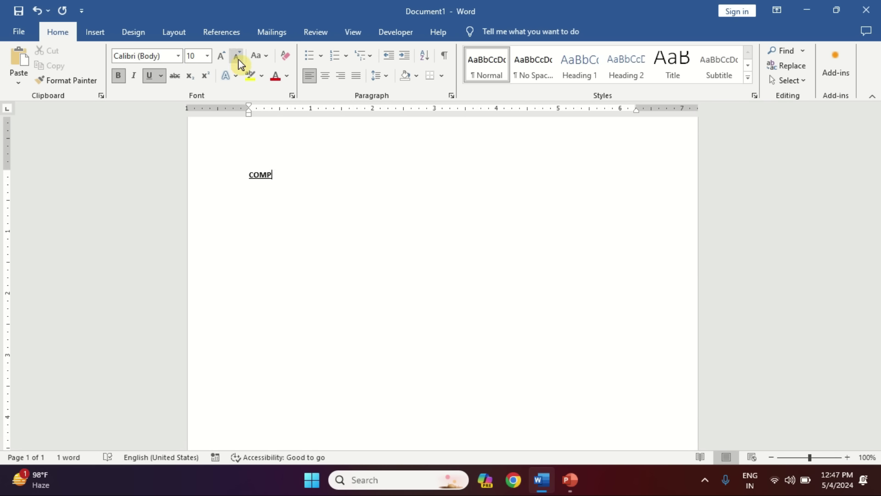
# Step: Make COMP sentence case, then replace it with the misspelled word 'computerrr'
pyautogui.click(258, 57)
pyautogui.click(277, 71)
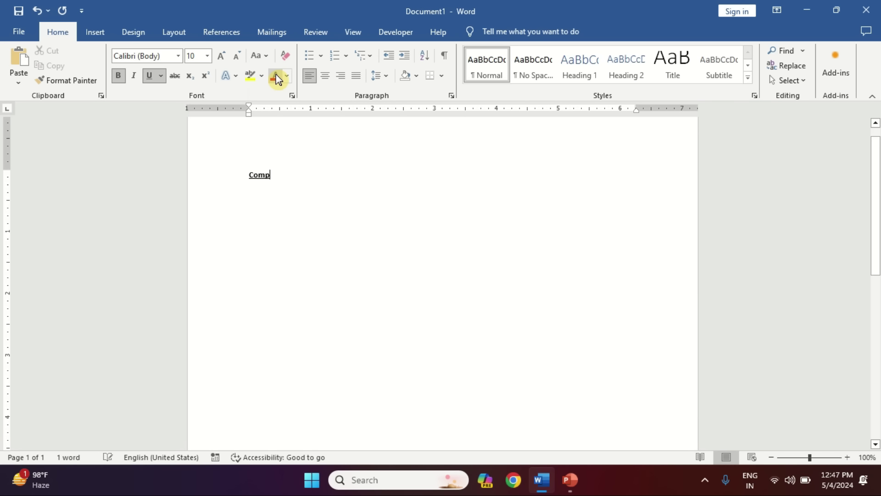
pyautogui.press('BackSpace')
pyautogui.press('BackSpace')
pyautogui.press('BackSpace')
pyautogui.hotkey('ctrl', 'u')
pyautogui.hotkey('ctrl', 'b')
pyautogui.write('computer')
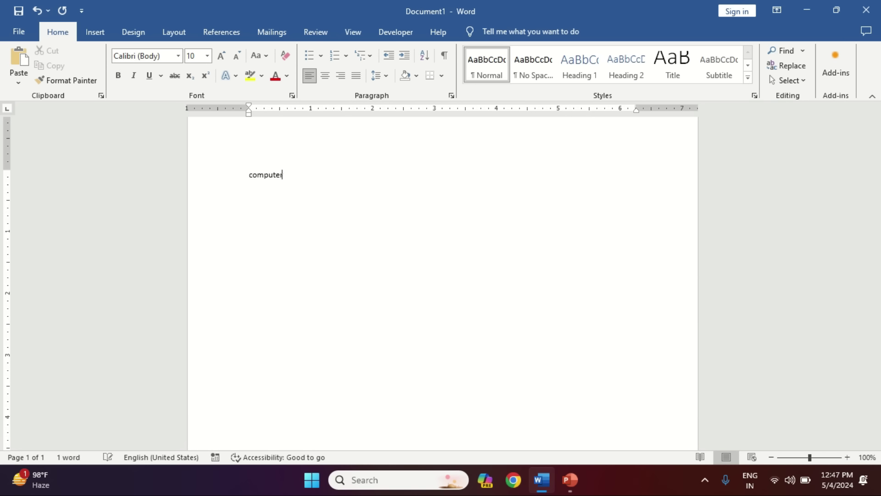
pyautogui.write('rr')
pyautogui.press('Return')
# Step: Enlarge the word to 72 pt and spell-check it to 'Computer'
pyautogui.hotkey('ctrl', 'a')
pyautogui.hotkey('ctrl', 'shift', '.')
pyautogui.hotkey('ctrl', 'shift', '.')
pyautogui.hotkey('ctrl', 'shift', '.')
pyautogui.hotkey('ctrl', 'shift', '.')
pyautogui.hotkey('ctrl', 'shift', '.')
pyautogui.hotkey('ctrl', 'shift', '.')
pyautogui.hotkey('ctrl', 'shift', '.')
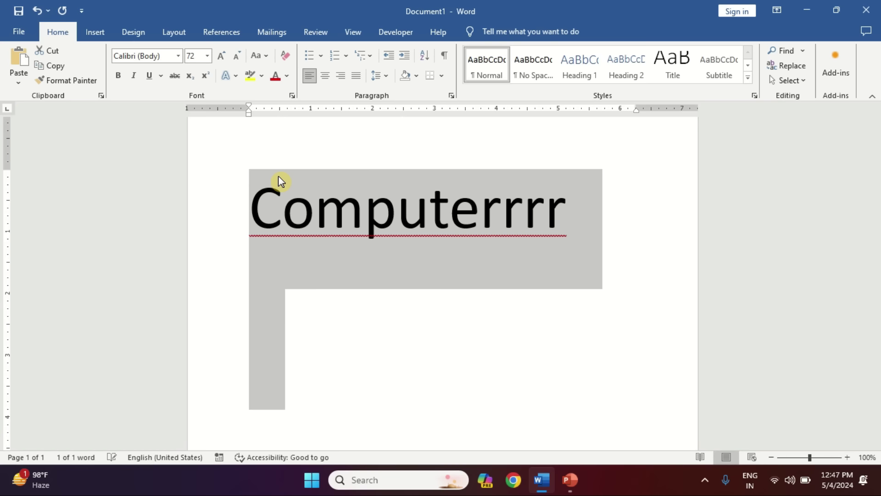
pyautogui.click(349, 218)
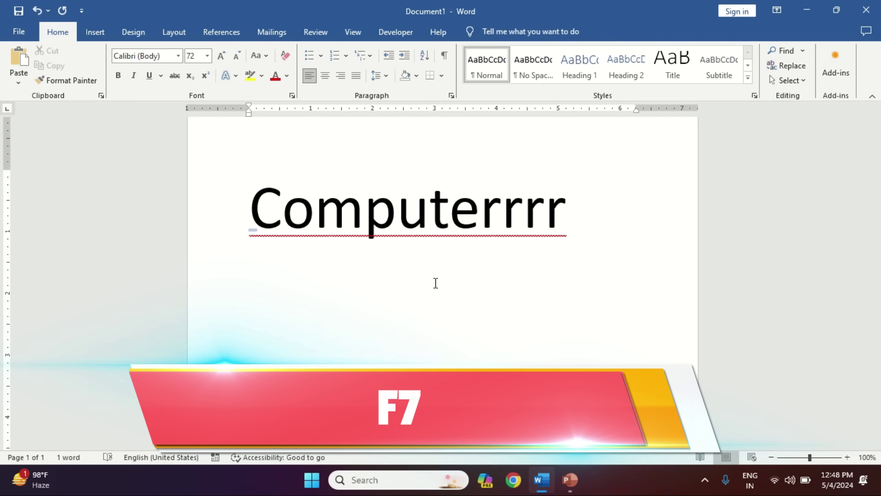
pyautogui.press('F7')
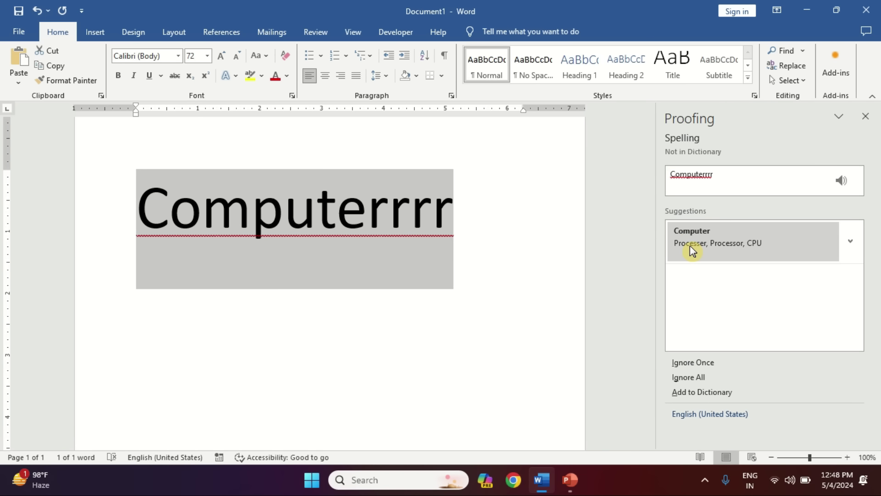
pyautogui.click(704, 251)
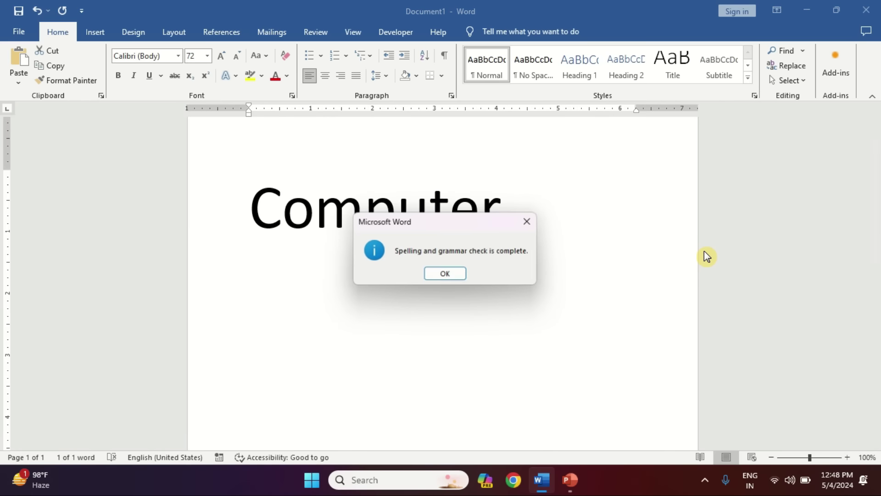
pyautogui.click(444, 272)
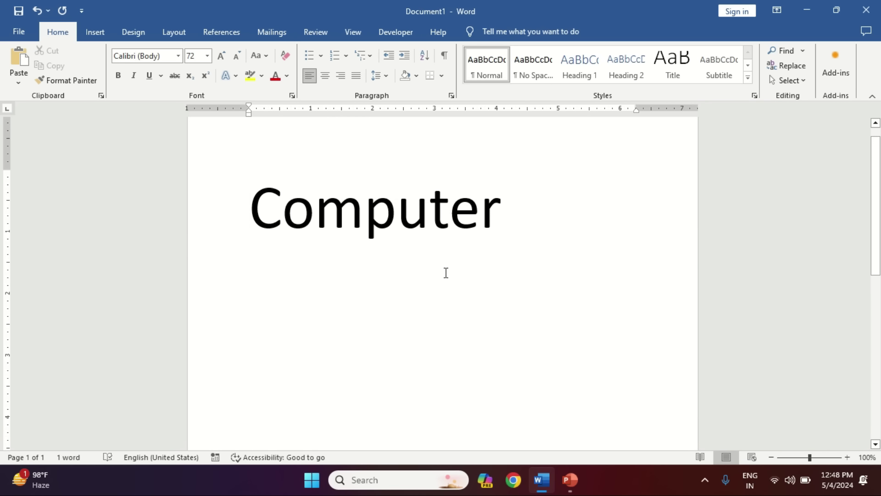
pyautogui.hotkey('ctrl', 'a')
# Step: Shrink Computer to 20 pt and switch it to all capitals
pyautogui.hotkey('ctrl', 'shift', ',')
pyautogui.hotkey('ctrl', 'shift', ',')
pyautogui.hotkey('ctrl', 'shift', ',')
pyautogui.hotkey('ctrl', 'shift', ',')
pyautogui.hotkey('ctrl', 'shift', ',')
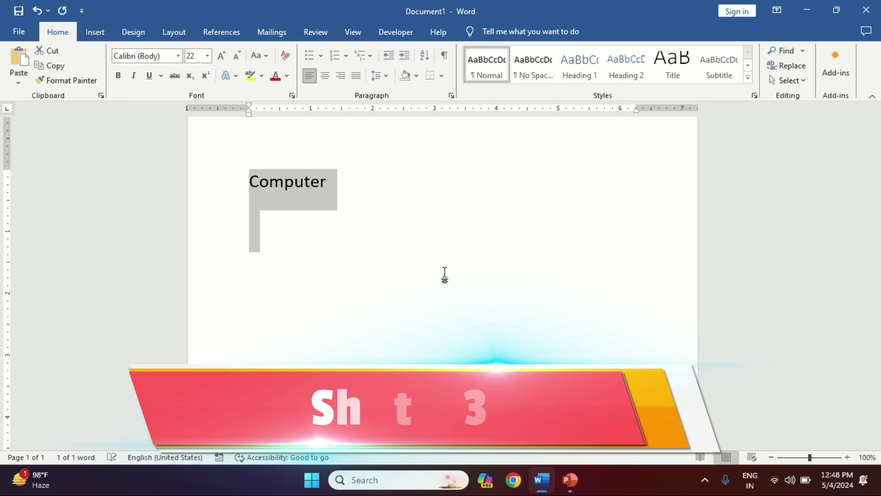
pyautogui.hotkey('ctrl', 'shift', ',')
pyautogui.hotkey('ctrl', 'shift', ',')
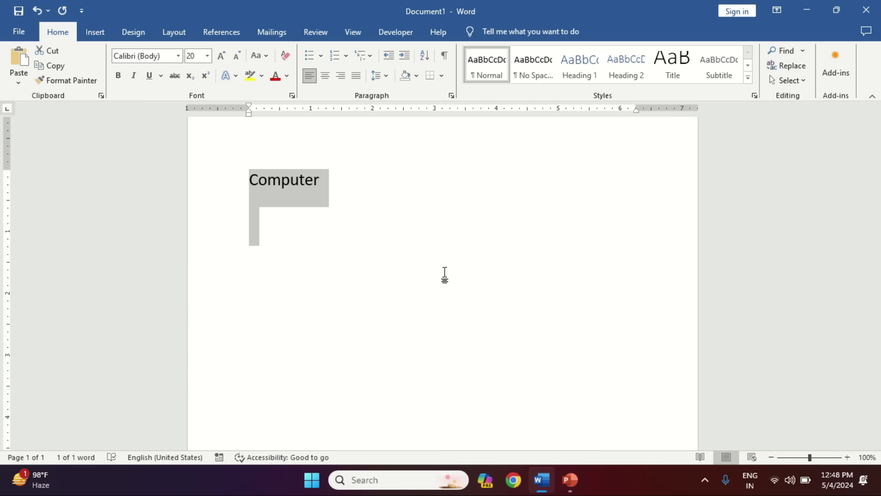
pyautogui.hotkey('shift', 'F3')
pyautogui.hotkey('shift', 'F3')
pyautogui.hotkey('shift', 'F3')
# Step: Type 'resume' over it, then toggle its case to capitals and back to lowercase
pyautogui.write('resume')
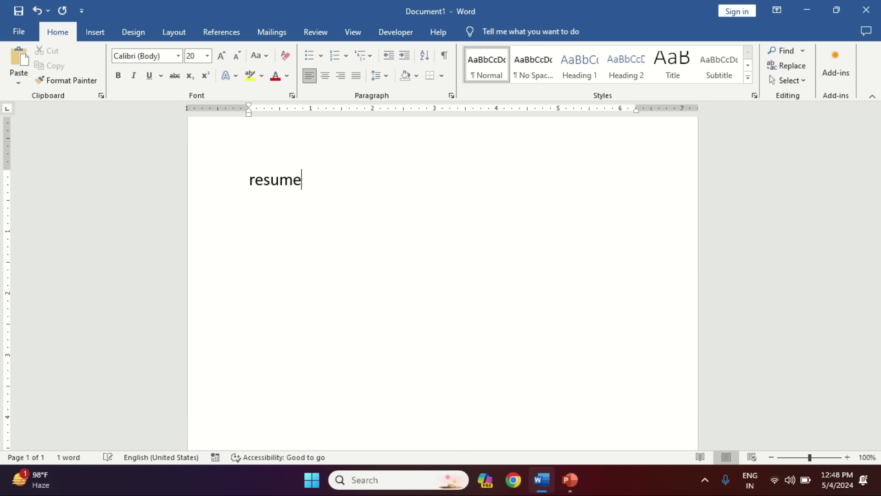
pyautogui.hotkey('ctrl', 'a')
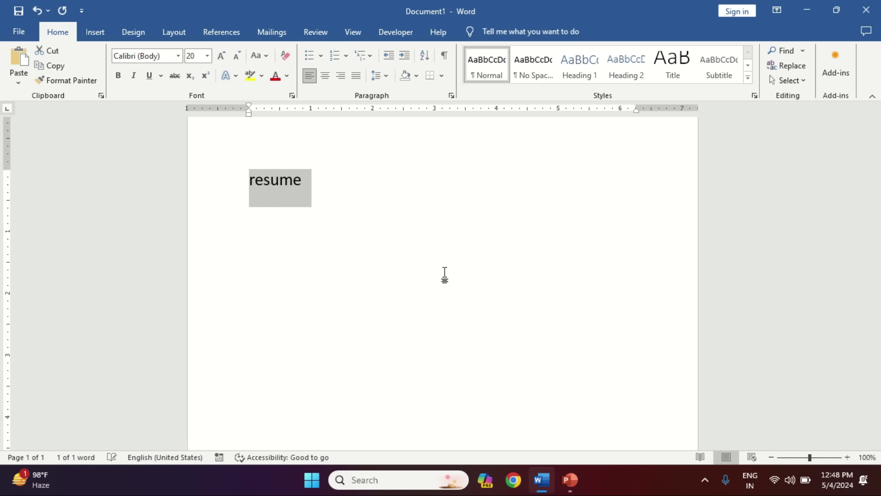
pyautogui.hotkey('ctrl', 'shift', 'a')
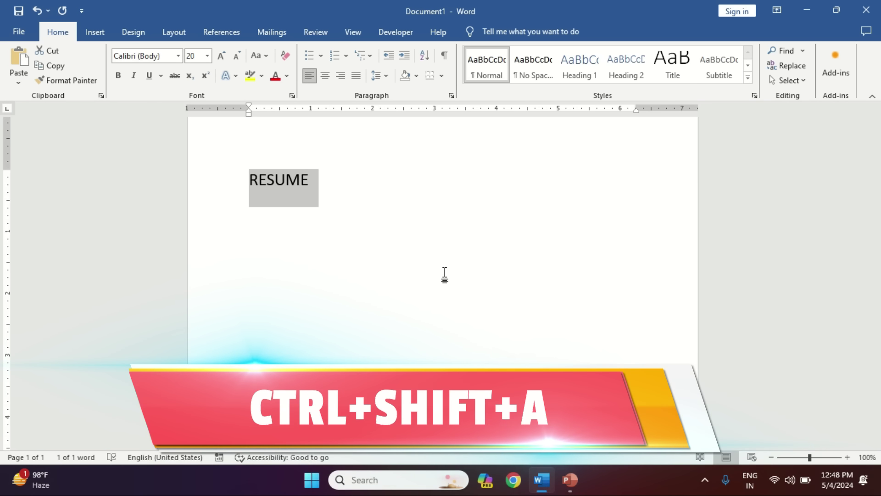
pyautogui.hotkey('ctrl', 'shift', 'a')
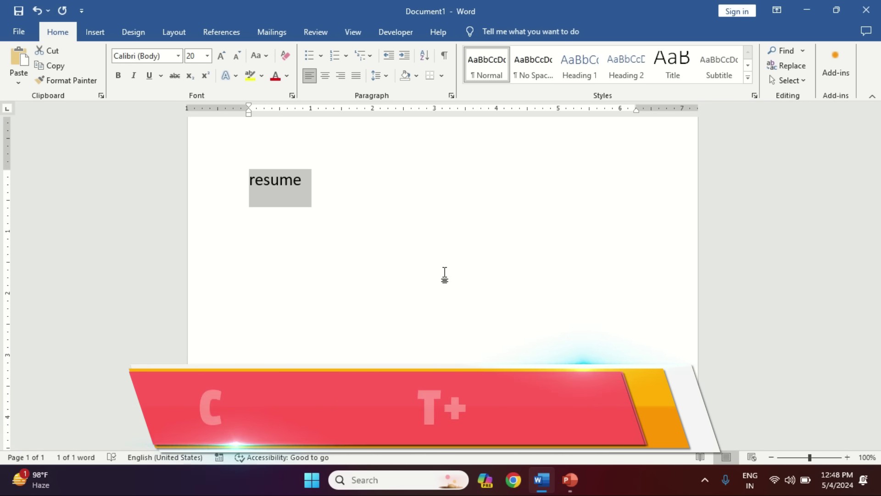
# Step: Resize resume to 28 pt
pyautogui.hotkey('ctrl', 'shift', '.')
pyautogui.hotkey('ctrl', 'shift', '.')
pyautogui.hotkey('ctrl', 'shift', '.')
pyautogui.hotkey('ctrl', 'shift', '.')
pyautogui.hotkey('ctrl', 'shift', '.')
pyautogui.hotkey('ctrl', 'shift', '.')
pyautogui.hotkey('ctrl', 'shift', '.')
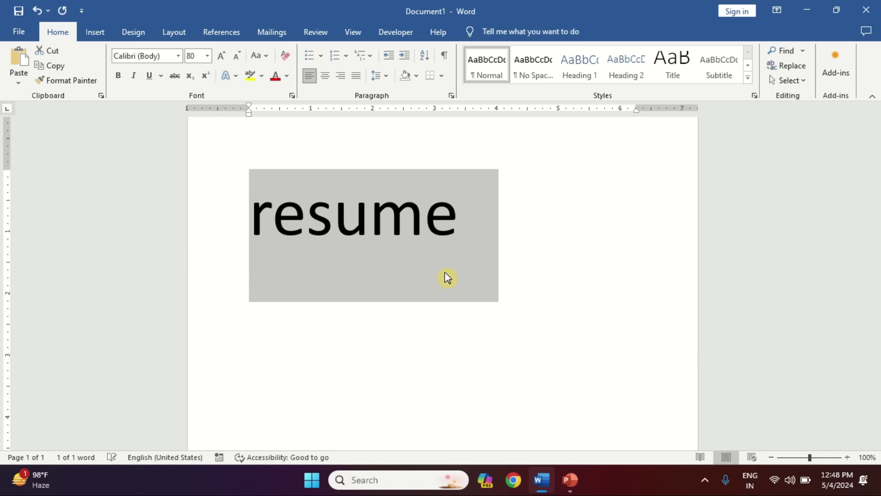
pyautogui.hotkey('ctrl', 'shift', '.')
pyautogui.hotkey('ctrl', 'shift', '.')
pyautogui.hotkey('ctrl', 'shift', ',')
pyautogui.hotkey('ctrl', 'shift', ',')
pyautogui.hotkey('ctrl', 'shift', ',')
pyautogui.hotkey('ctrl', 'shift', ',')
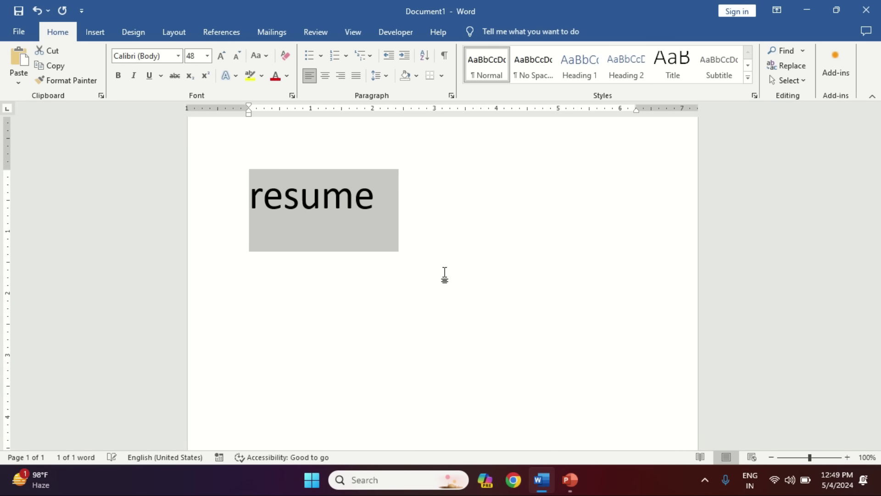
pyautogui.hotkey('ctrl', 'shift', ',')
pyautogui.hotkey('ctrl', 'shift', ',')
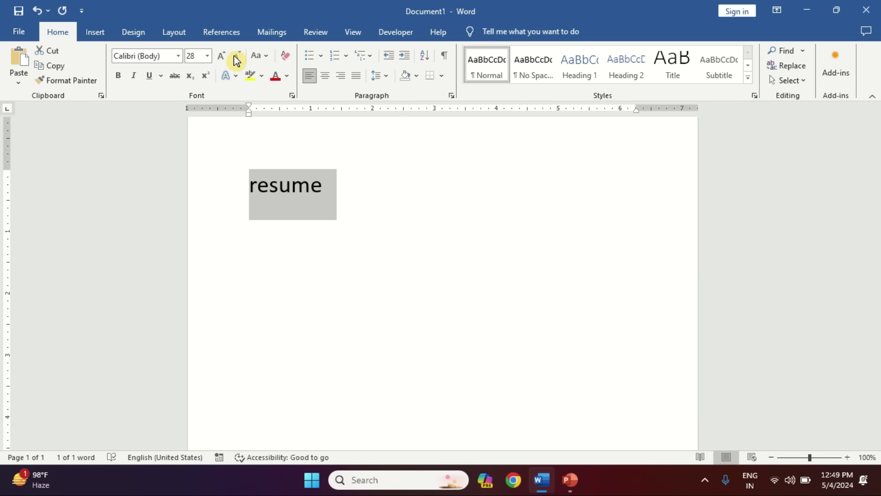
# Step: Make RESUME uppercase, red, underlined and bold
pyautogui.click(260, 58)
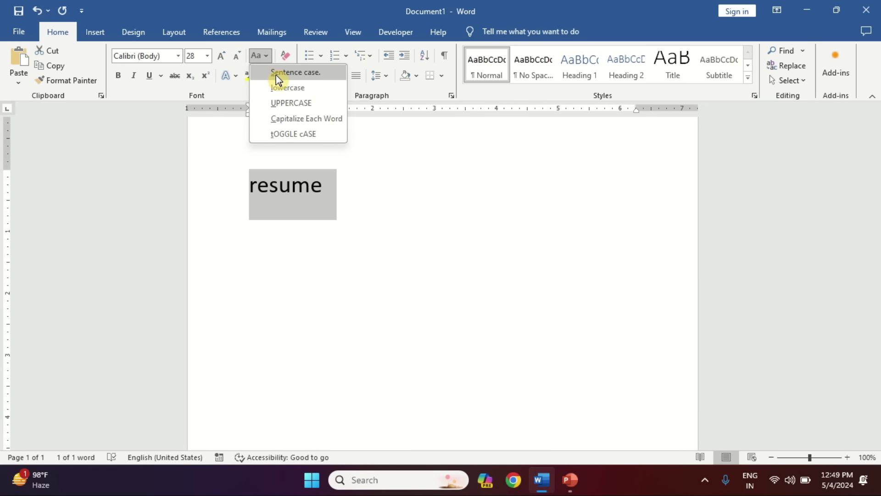
pyautogui.click(280, 102)
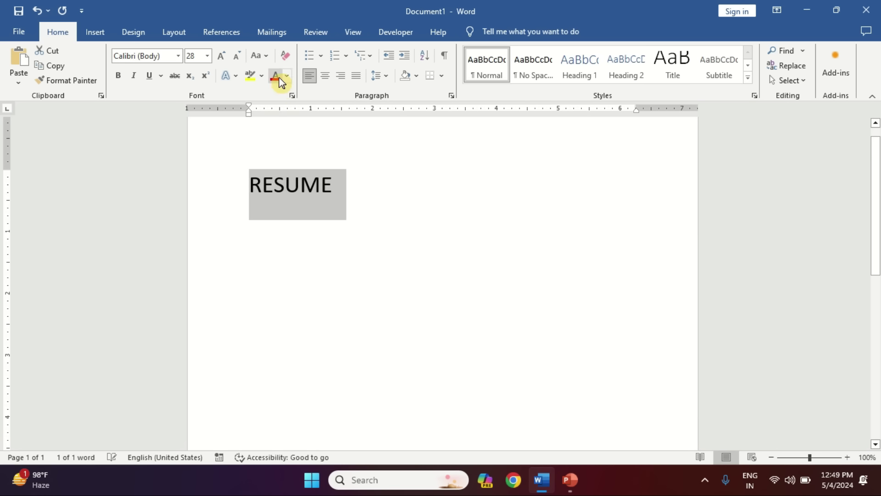
pyautogui.click(271, 81)
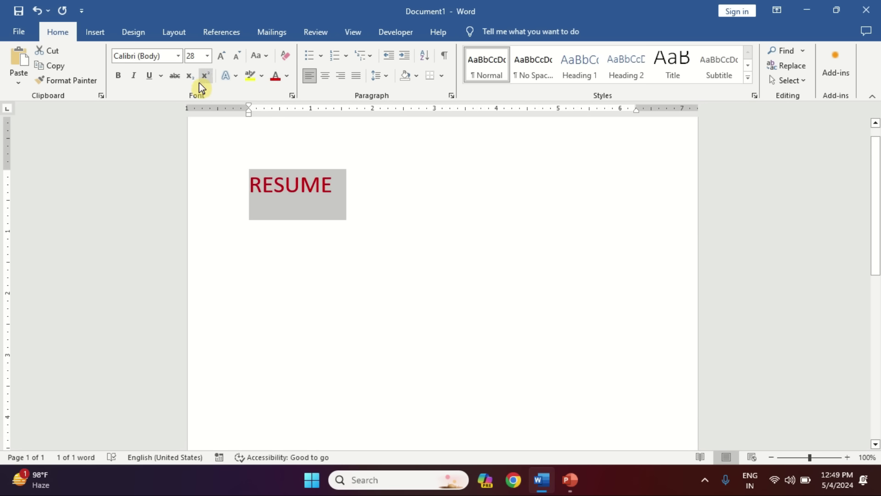
pyautogui.click(148, 76)
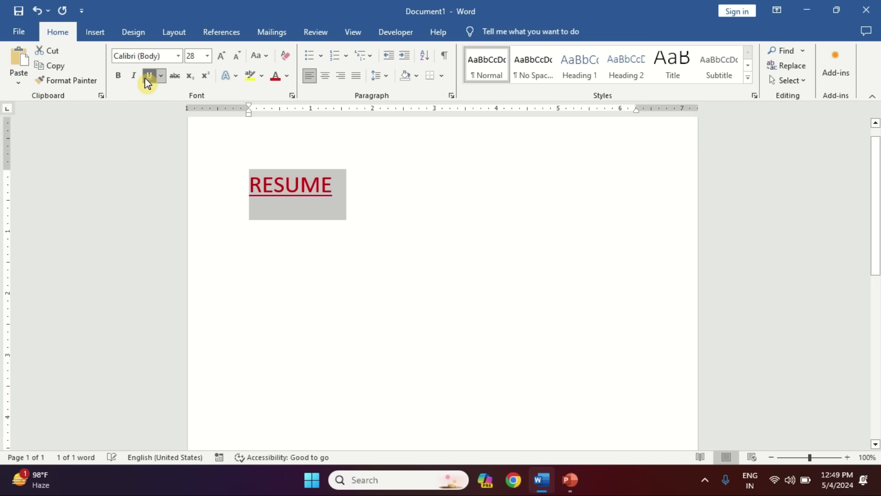
pyautogui.click(116, 79)
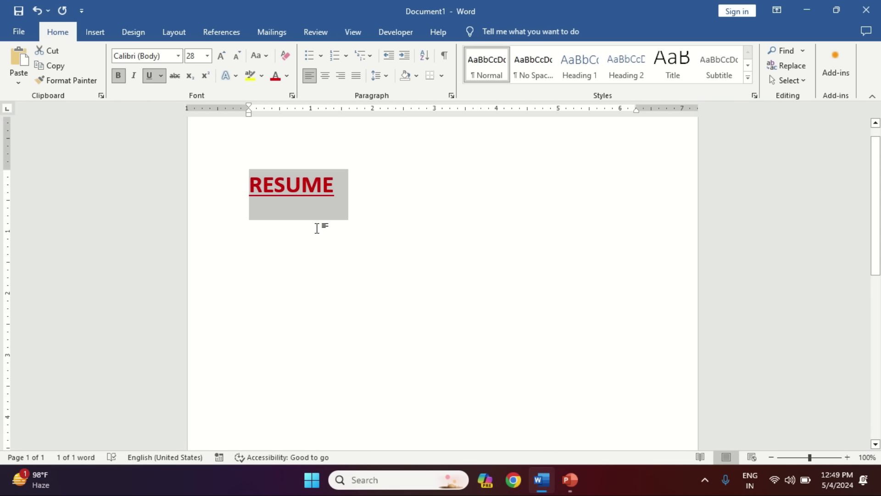
pyautogui.click(348, 224)
pyautogui.hotkey('ctrl', 'a')
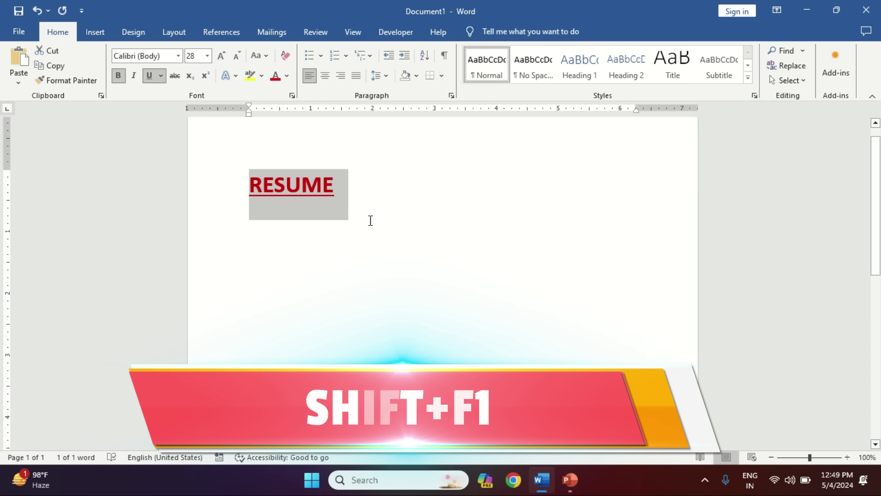
pyautogui.hotkey('shift', 'F1')
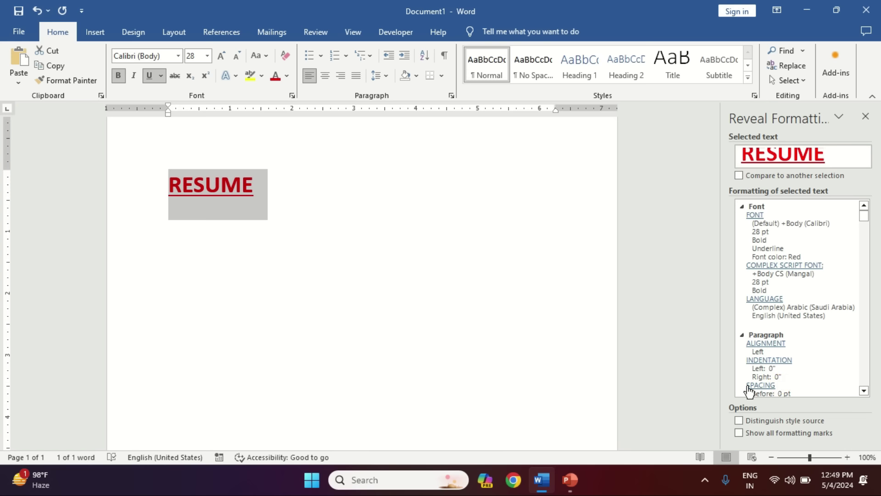
pyautogui.moveTo(864, 216); pyautogui.dragTo(864, 270)
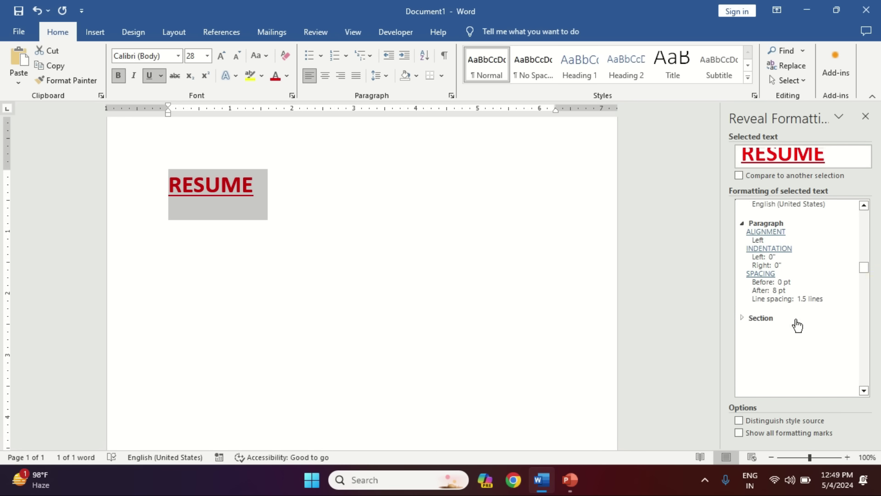
pyautogui.click(741, 317)
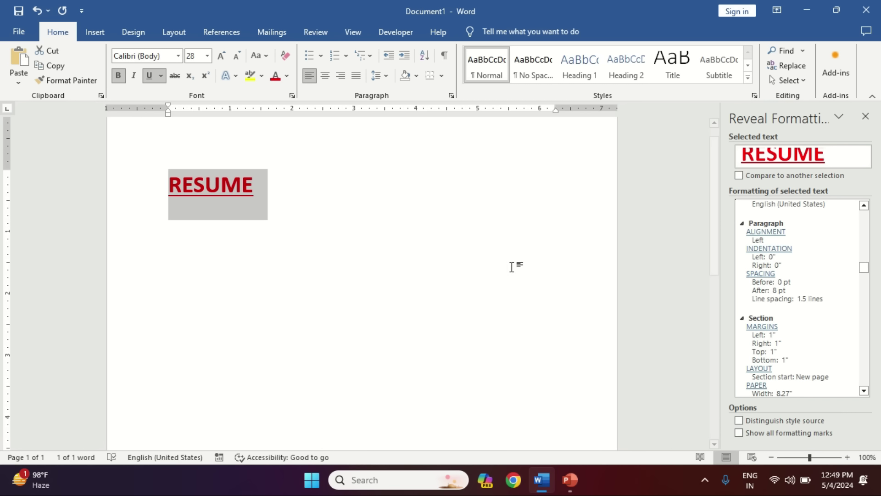
pyautogui.hotkey('shift', 'F1')
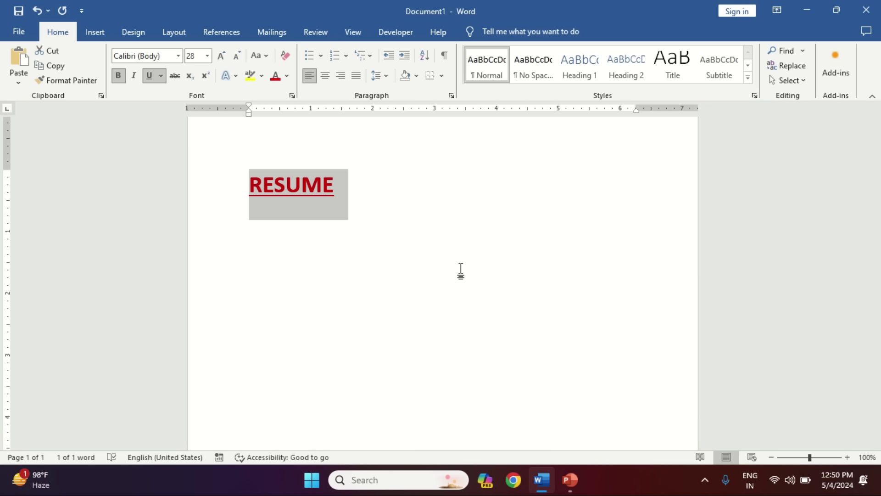
# Step: Delete RESUME and insert the time 12:50 PM with the date 5/4/2024 below it
pyautogui.press('Delete')
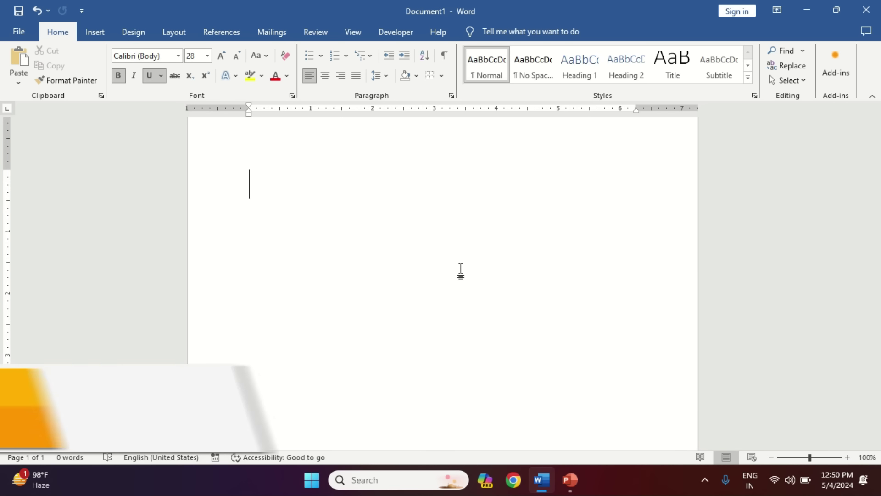
pyautogui.hotkey('alt', 'shift', 't')
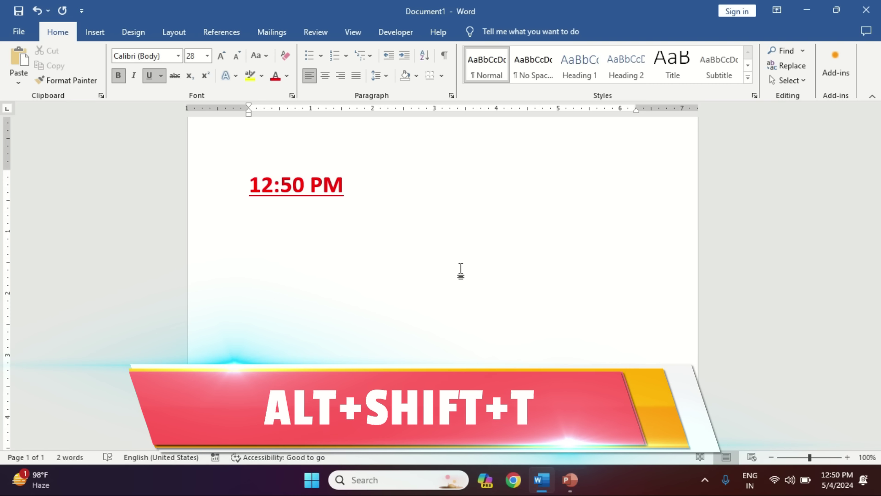
pyautogui.press('Return')
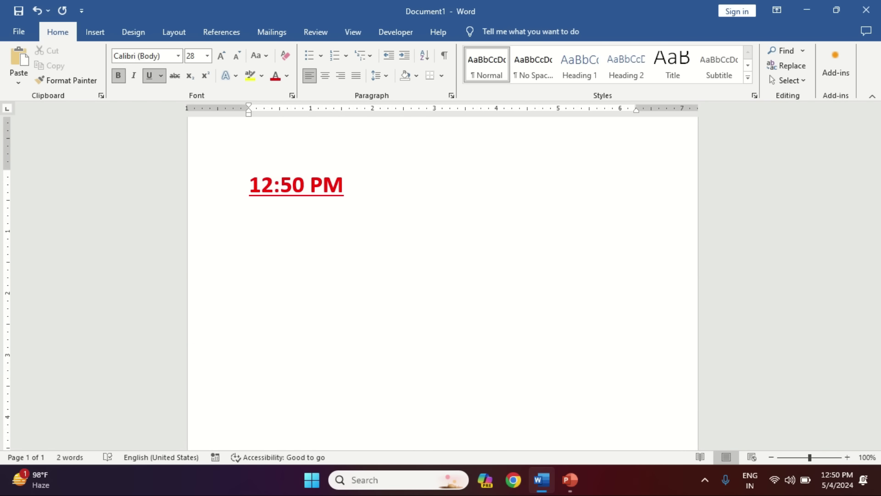
pyautogui.hotkey('alt', 'shift', 'd')
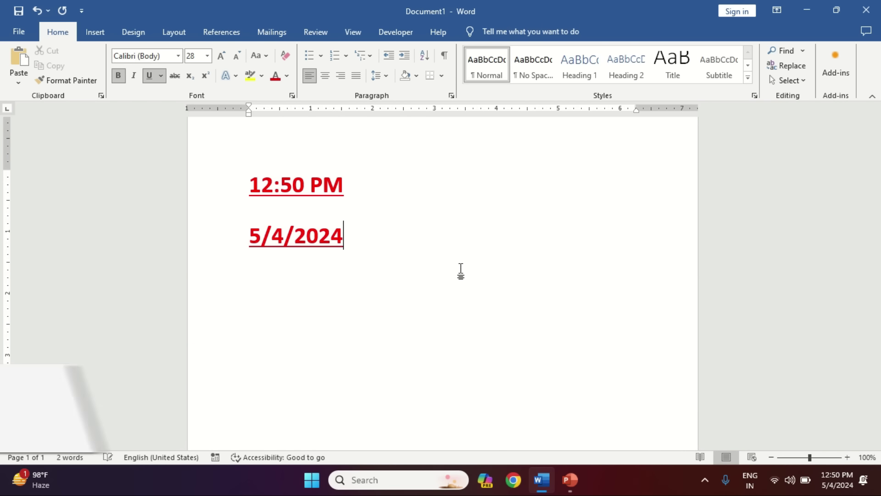